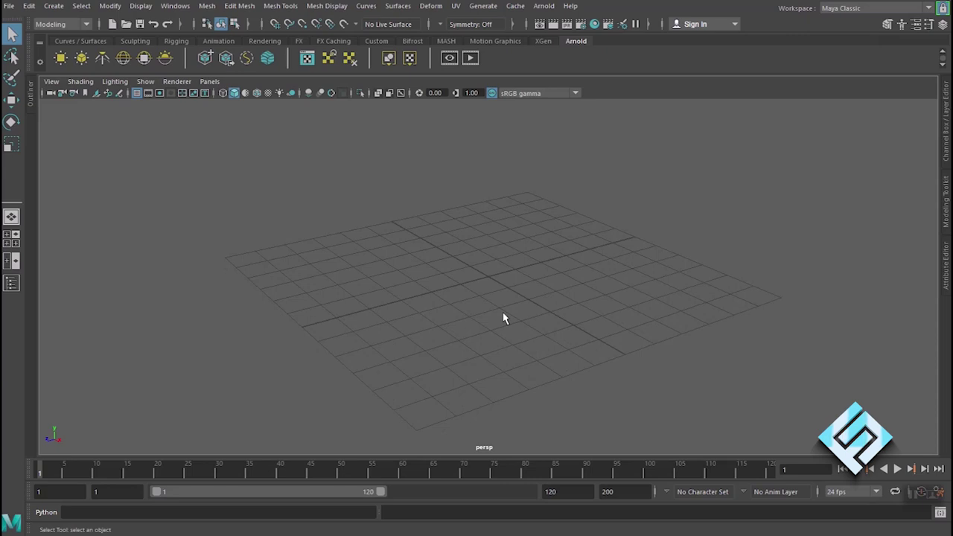
Draw an interactive polygon cube on the grid and pull it up into a tall, thin wall-like slab.
mouse_move(469, 295)
alt+middle_down()
mouse_move(482, 300)
mouse_move(495, 280)
mouse_move(449, 285)
alt+middle_up()
alt+drag(449, 285, 464, 303)
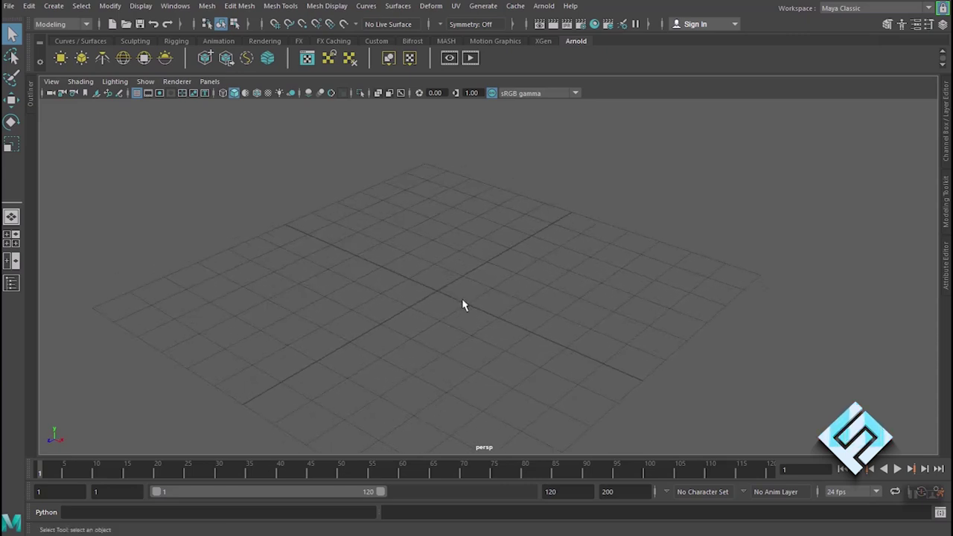
click(57, 7)
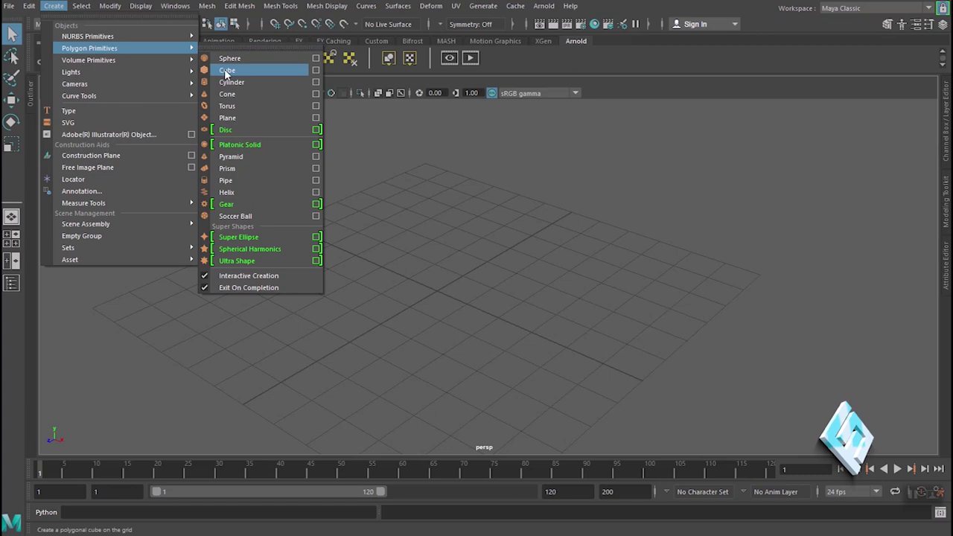
click(236, 69)
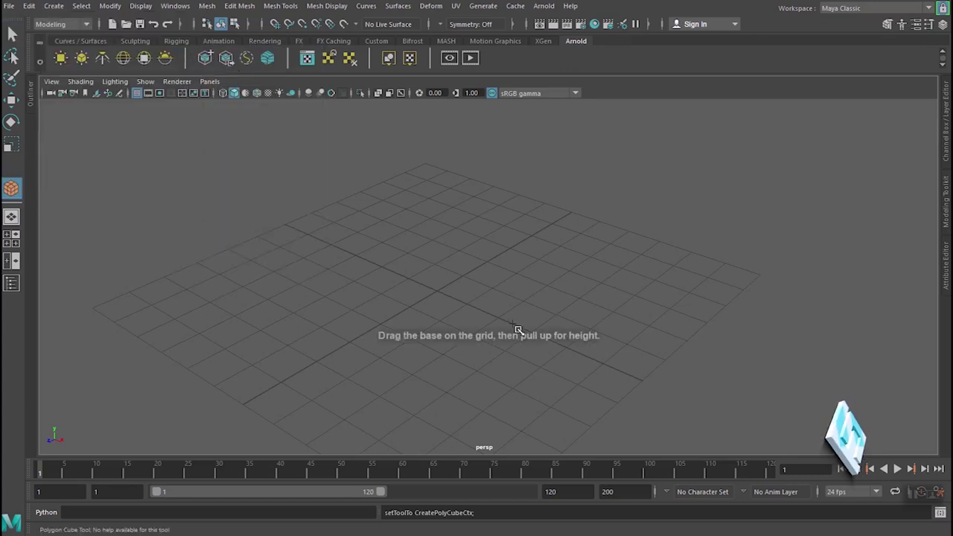
mouse_move(638, 375)
alt+mouse_down()
mouse_move(533, 365)
mouse_move(558, 368)
alt+mouse_up()
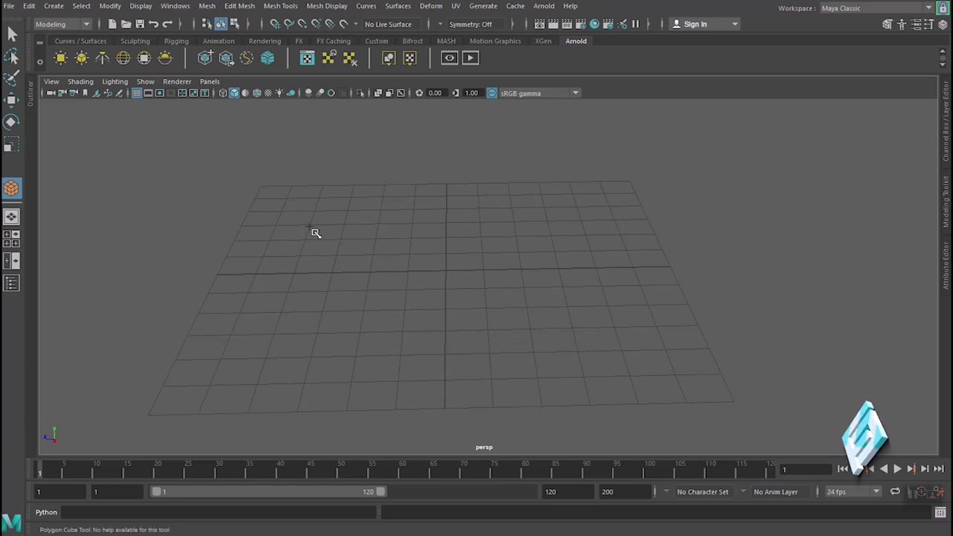
drag(311, 228, 591, 231)
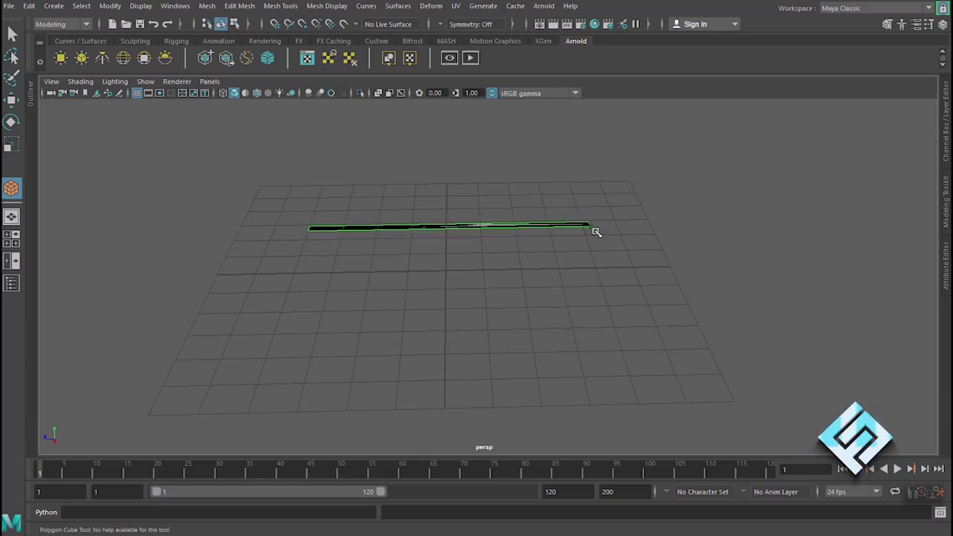
drag(593, 231, 582, 103)
scroll(531, 264, down, 2)
scroll(531, 265, down, 2)
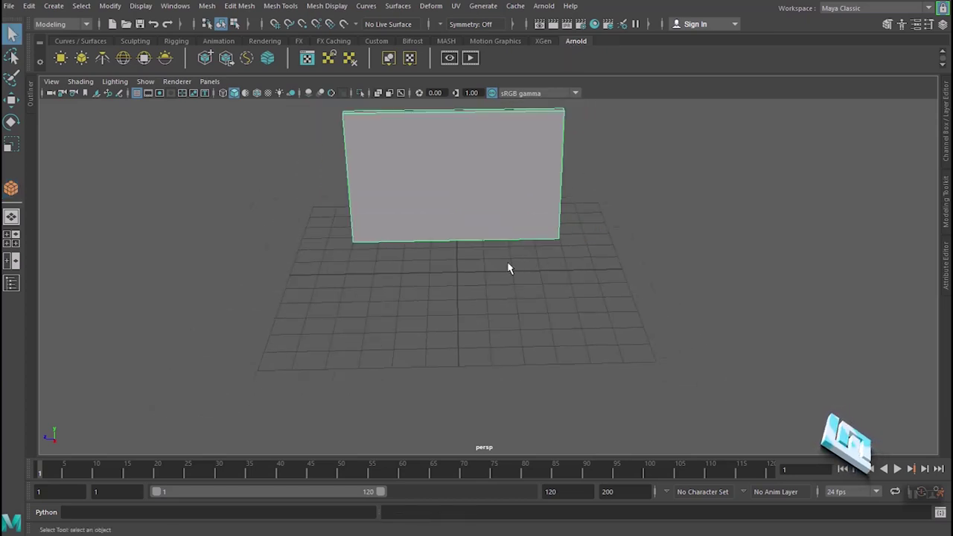
mouse_move(504, 292)
alt+mouse_down()
mouse_move(514, 279)
mouse_move(506, 271)
mouse_move(496, 358)
mouse_move(554, 346)
mouse_move(559, 355)
alt+mouse_up()
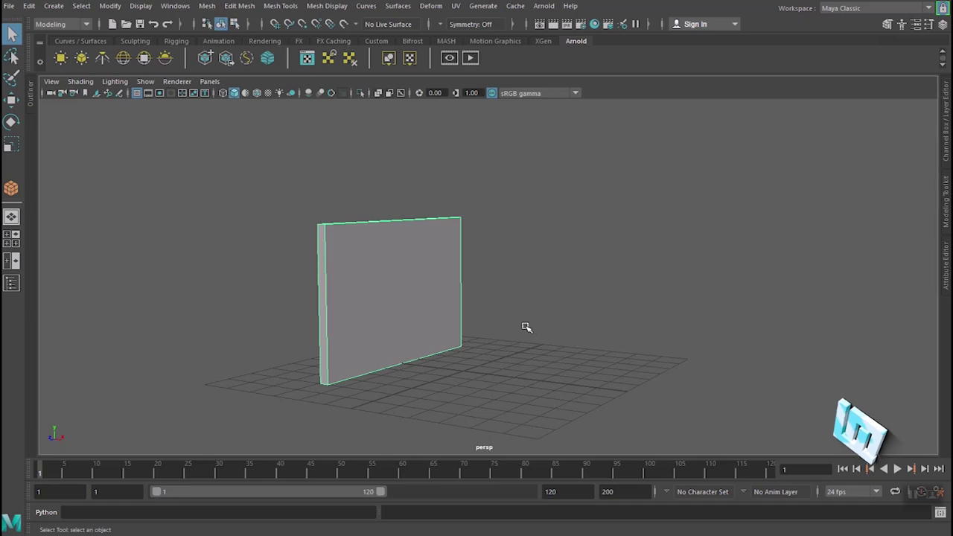
Scale pCube1 to about 0.606 in X and 0.769 in Z, and show its Channel Box attributes.
key(r)
drag(443, 296, 427, 304)
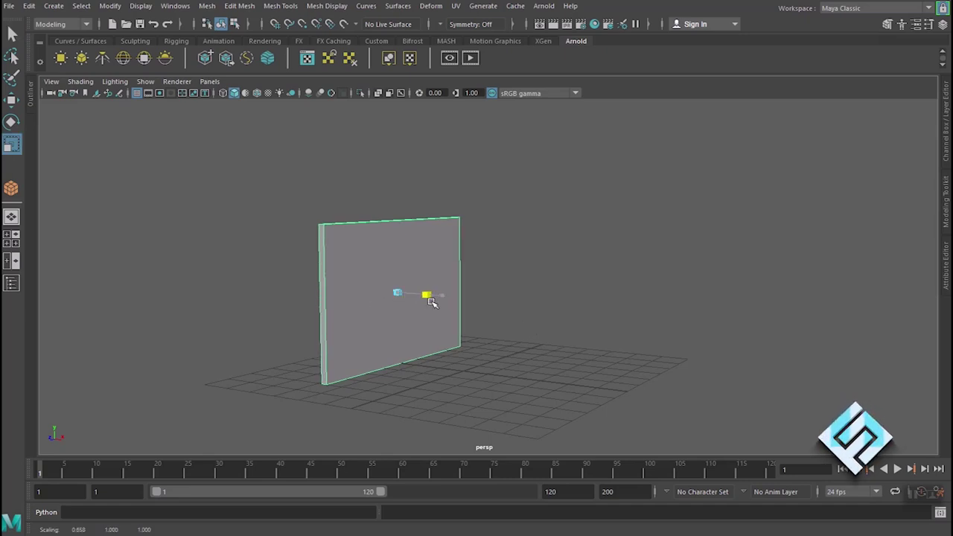
drag(426, 303, 432, 303)
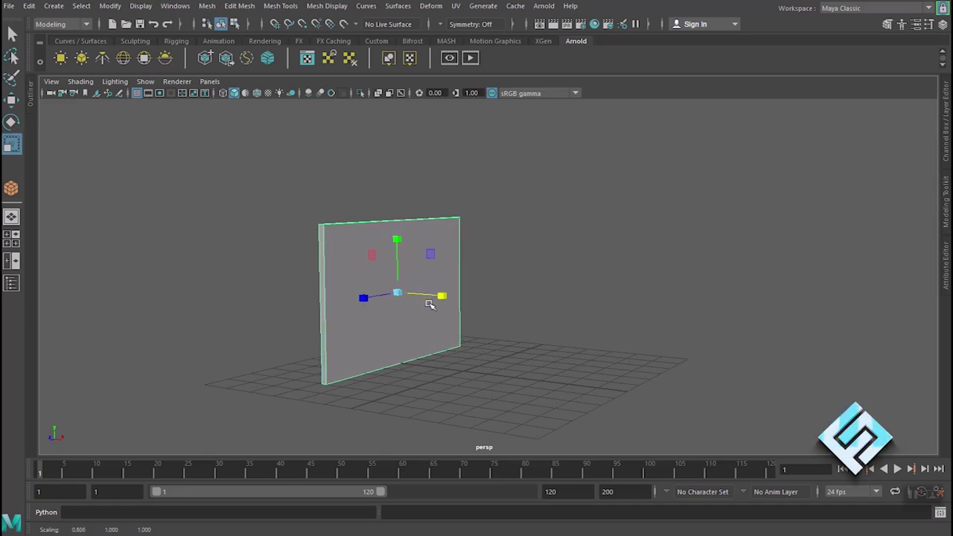
alt+drag(588, 357, 514, 355)
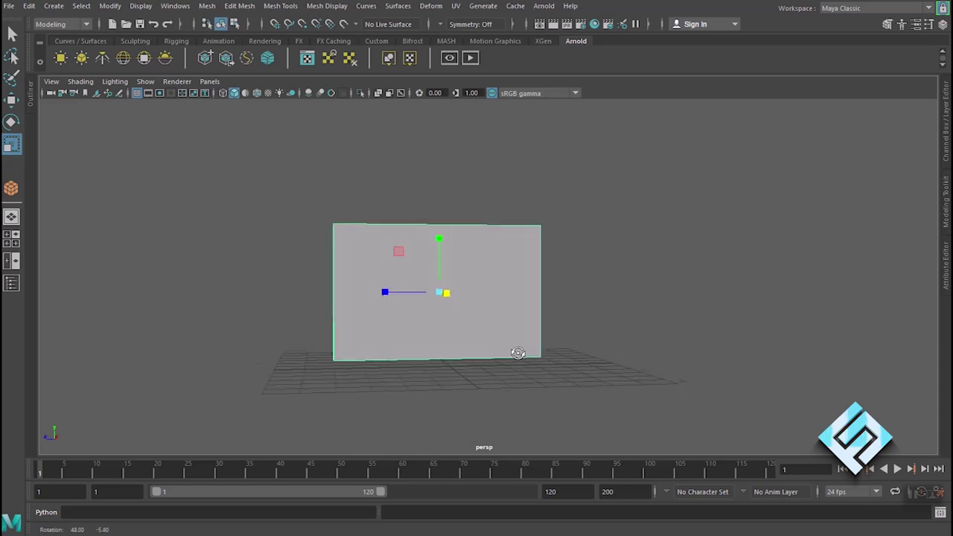
drag(387, 290, 401, 291)
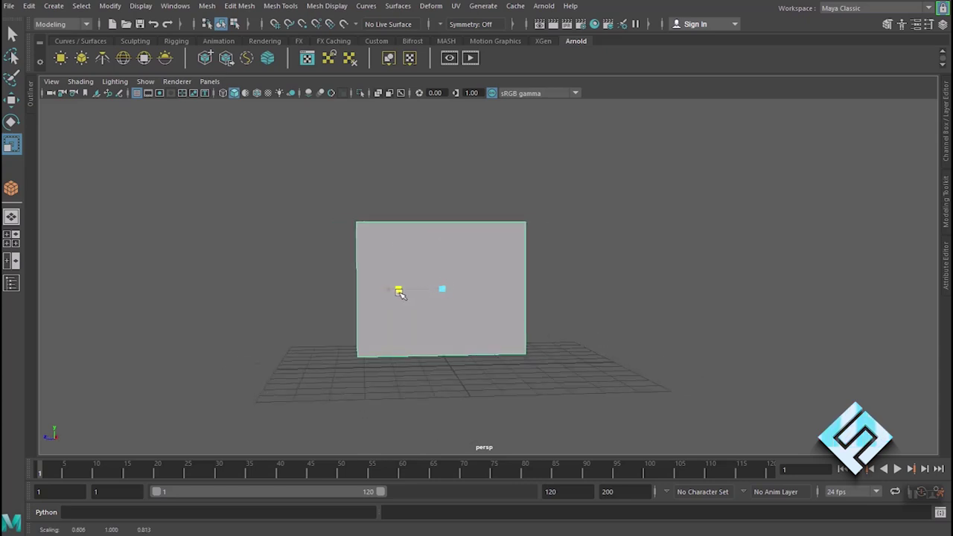
mouse_move(432, 380)
alt+mouse_down()
mouse_move(512, 380)
mouse_move(424, 370)
mouse_move(502, 380)
mouse_move(485, 376)
alt+mouse_up()
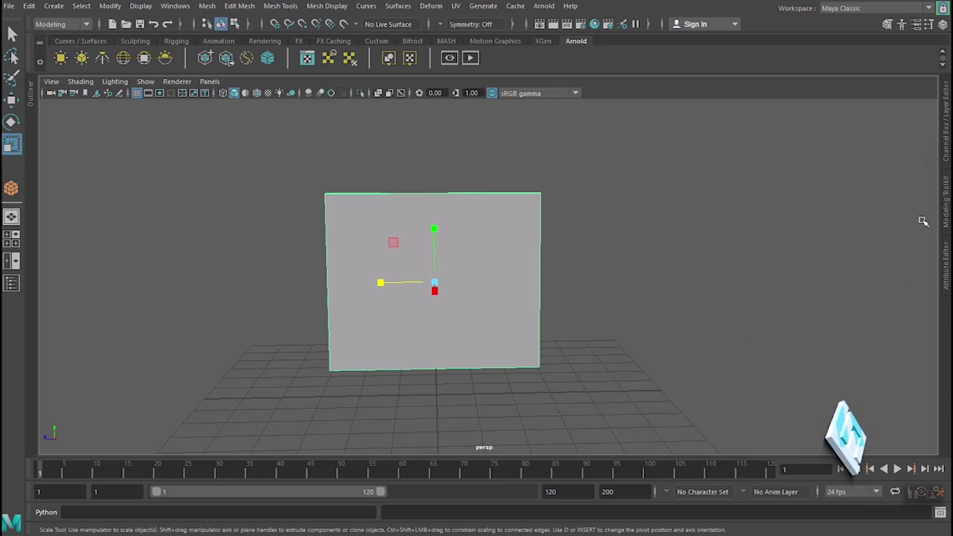
click(946, 144)
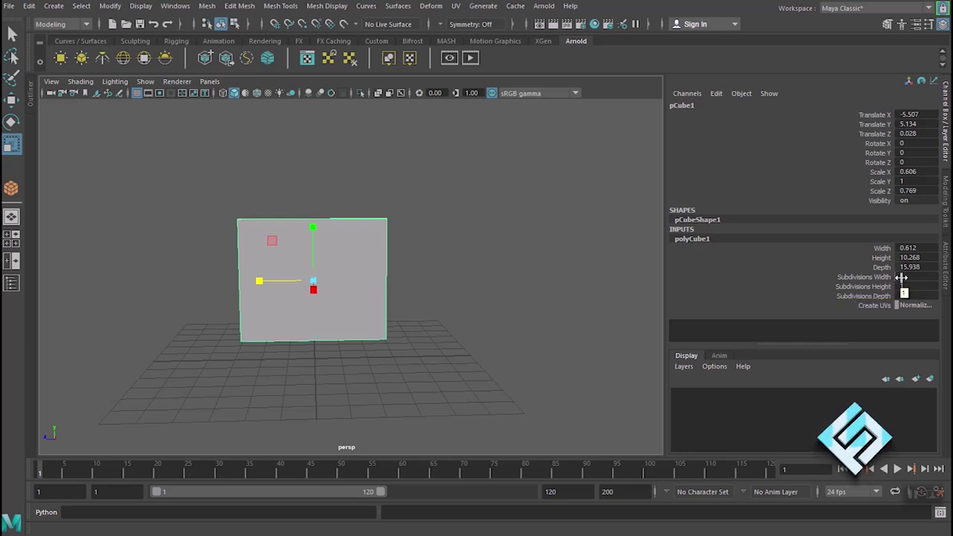
Set polyCube1's Subdivisions Height and Depth to 40.
mouse_move(283, 351)
alt+mouse_down()
mouse_move(425, 340)
mouse_move(302, 351)
mouse_move(320, 350)
alt+mouse_up()
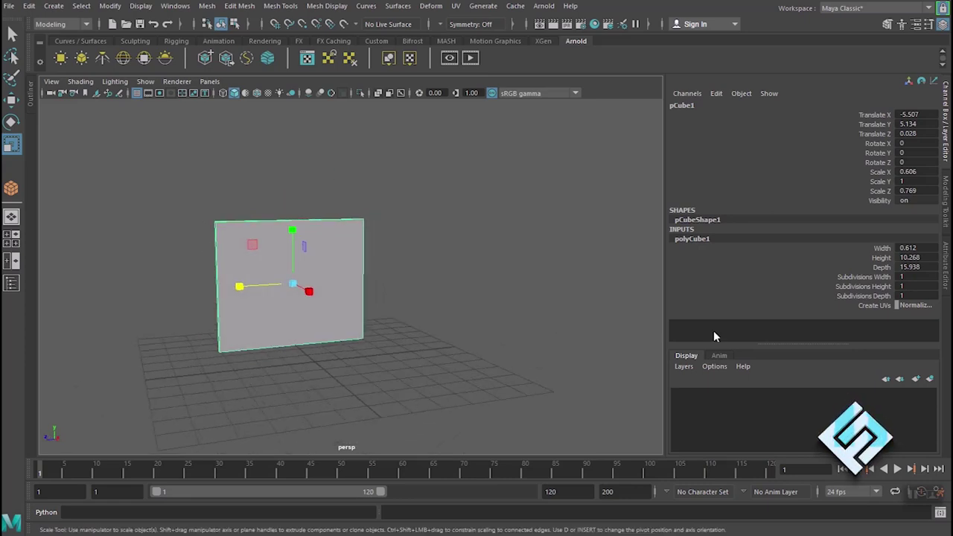
double_click(902, 286)
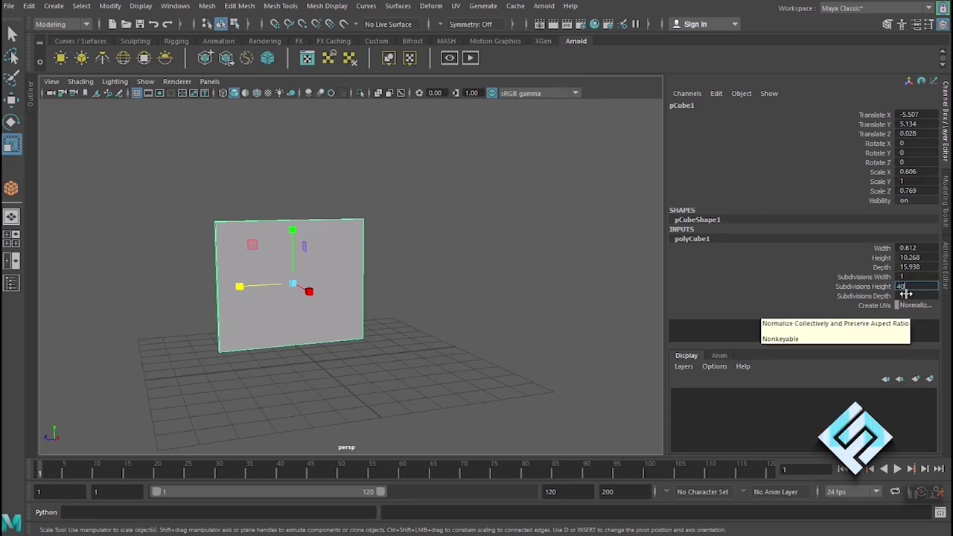
double_click(902, 296)
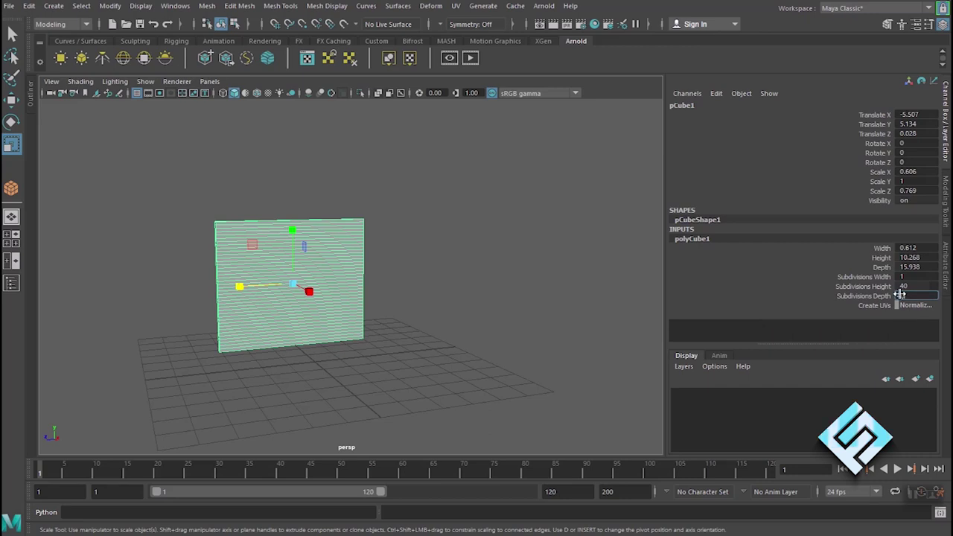
text(40)
key(Return)
scroll(245, 332, up, 2)
scroll(260, 368, up, 2)
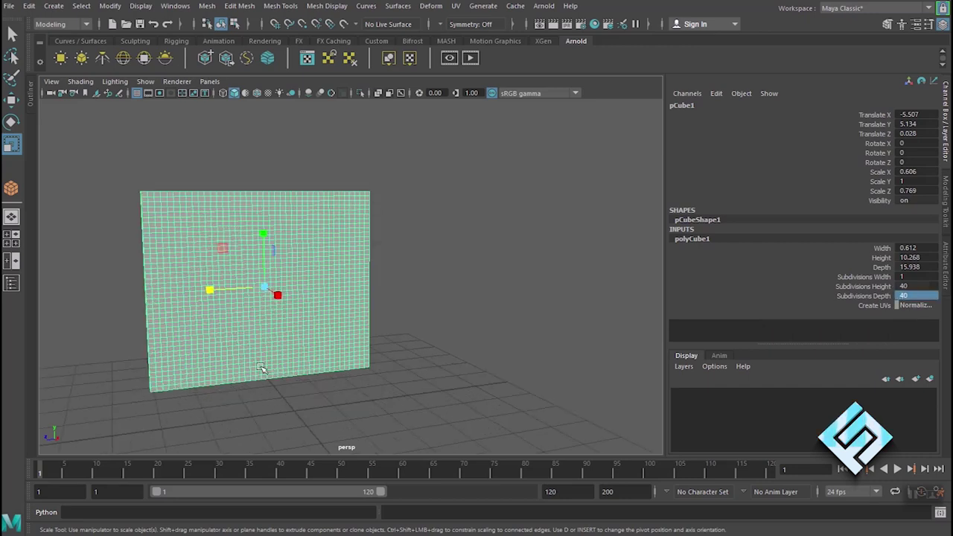
Scale the subdivided panel thinner along X to 0.379.
alt+drag(236, 387, 347, 379)
drag(277, 311, 257, 314)
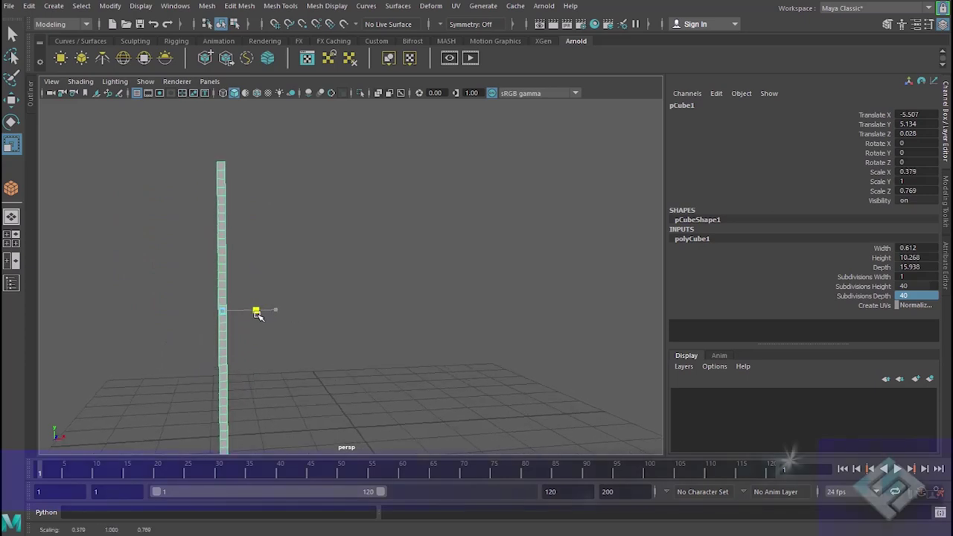
mouse_move(464, 374)
alt+mouse_down()
mouse_move(379, 384)
mouse_move(345, 366)
mouse_move(359, 370)
alt+mouse_up()
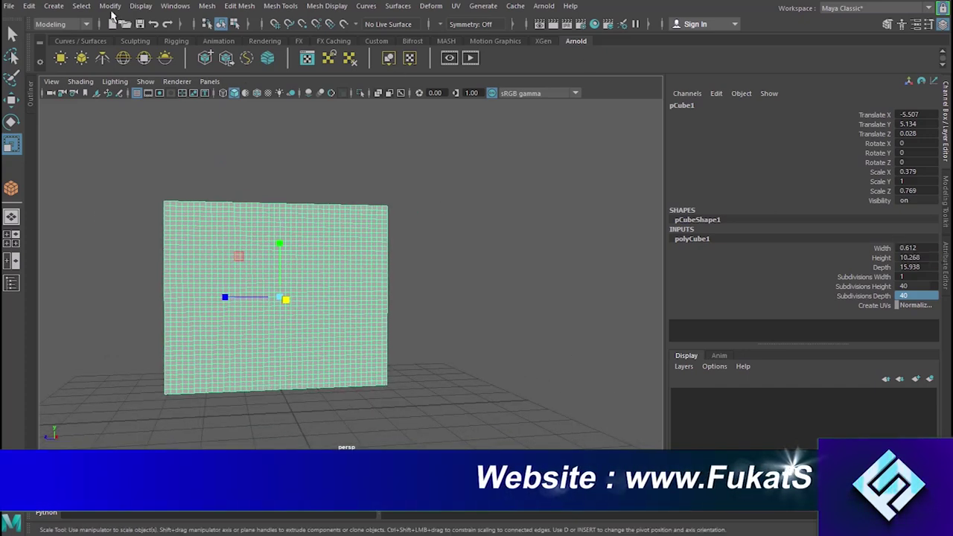
Freeze the panel's transformations so translate and rotate read 0 and scale reads 1.
click(109, 6)
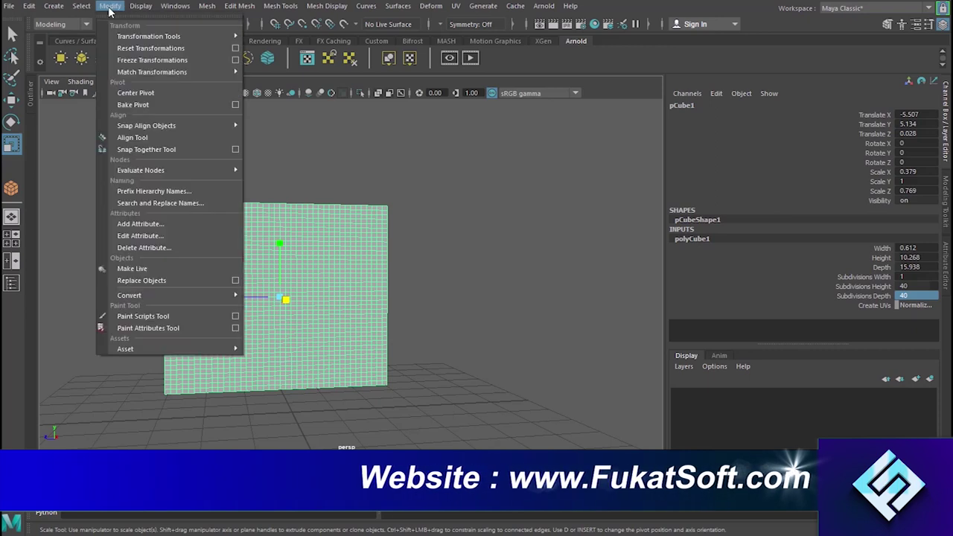
click(158, 61)
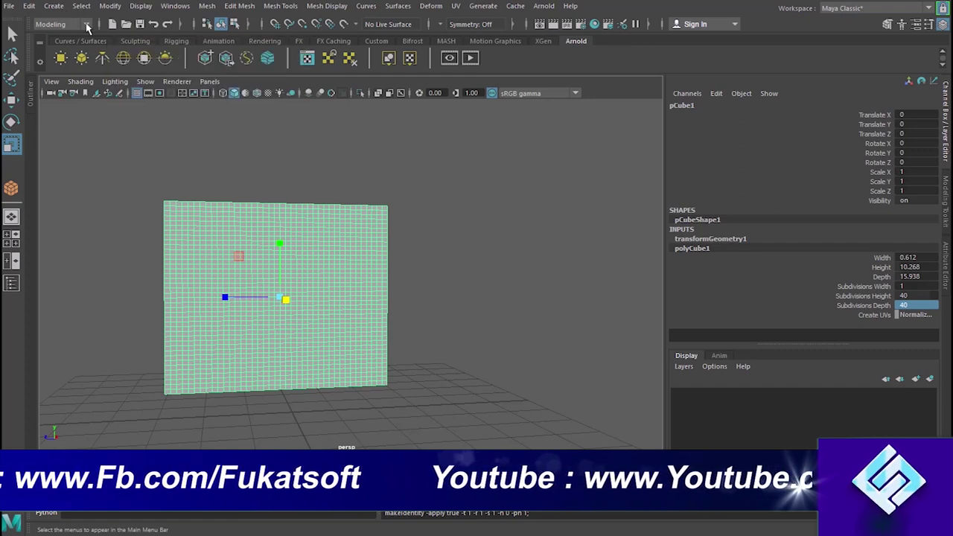
click(87, 28)
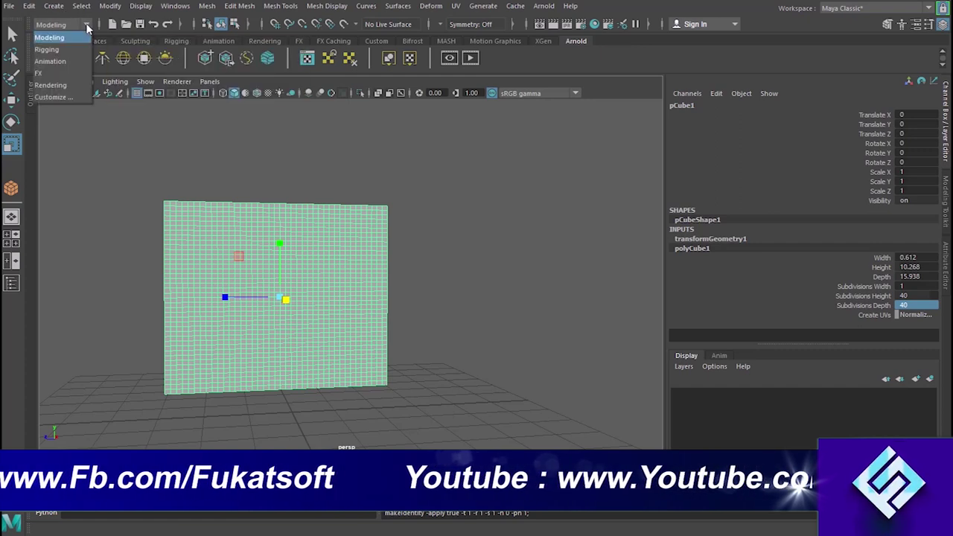
Switch to the FX menu set and convert the panel into an nCloth object.
click(60, 73)
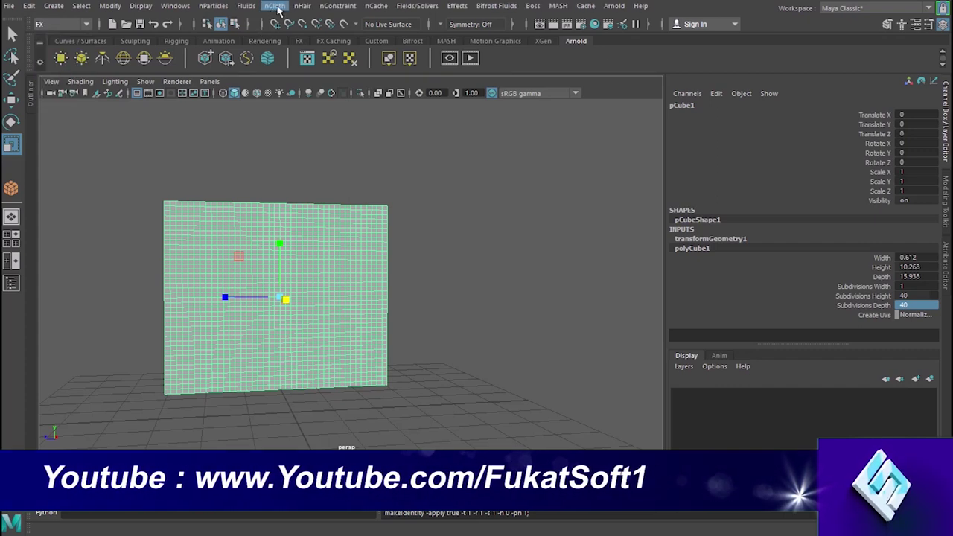
click(283, 11)
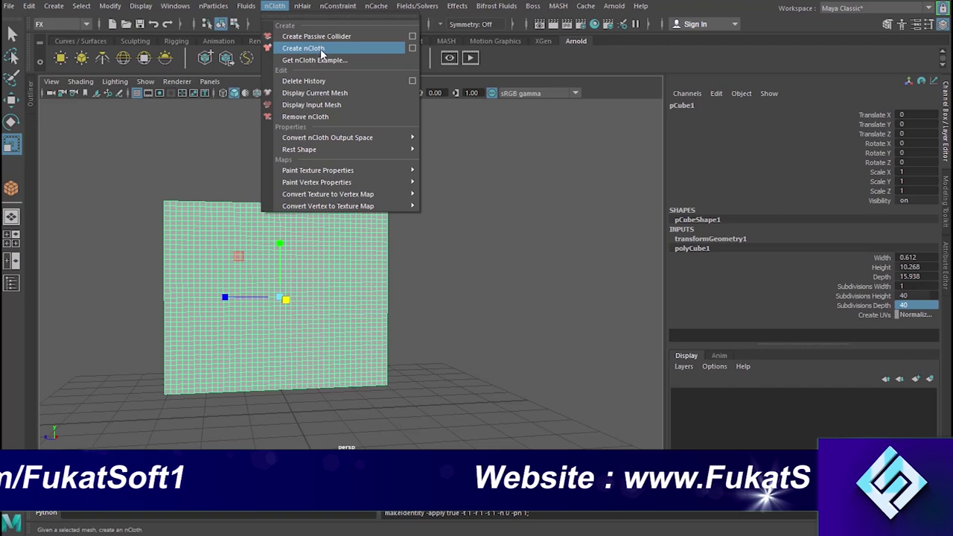
click(232, 15)
click(246, 6)
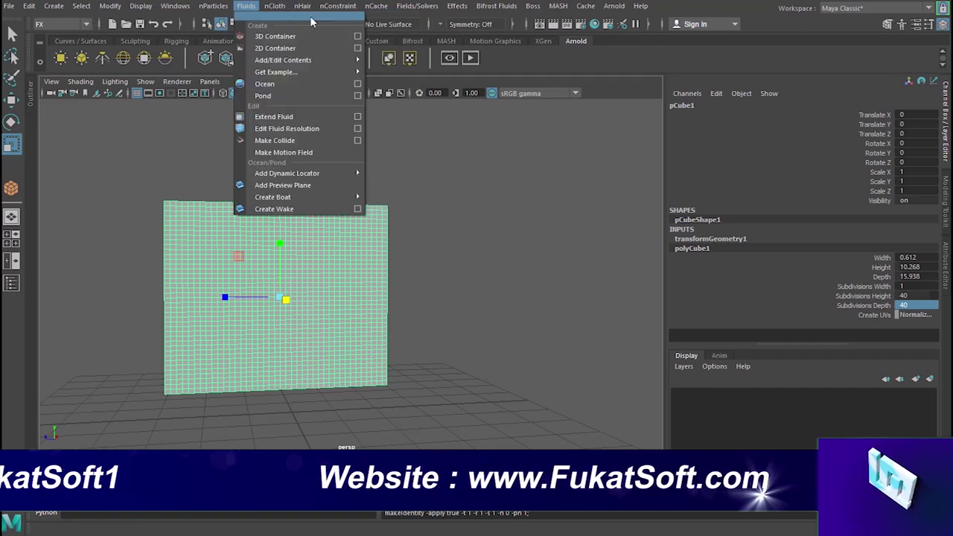
click(246, 5)
click(275, 6)
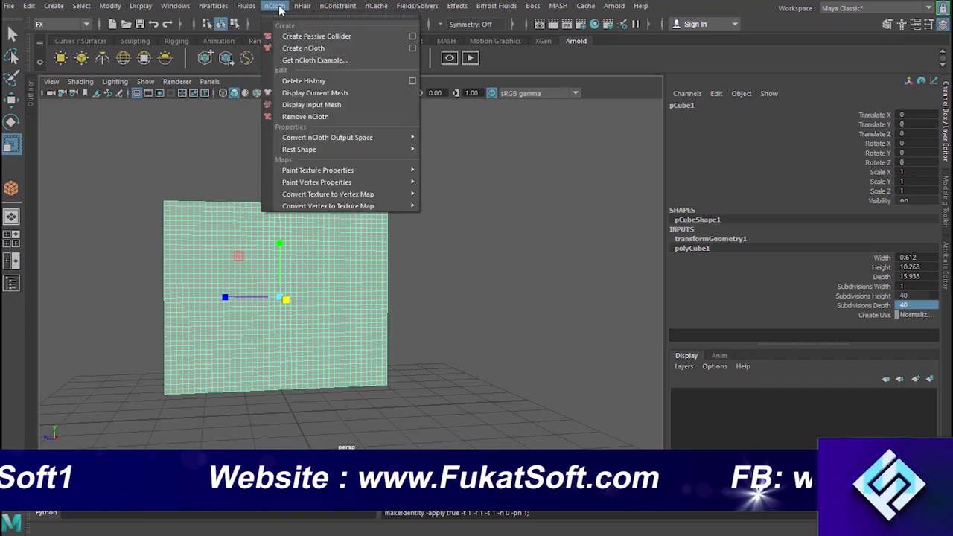
click(311, 48)
text(2900)
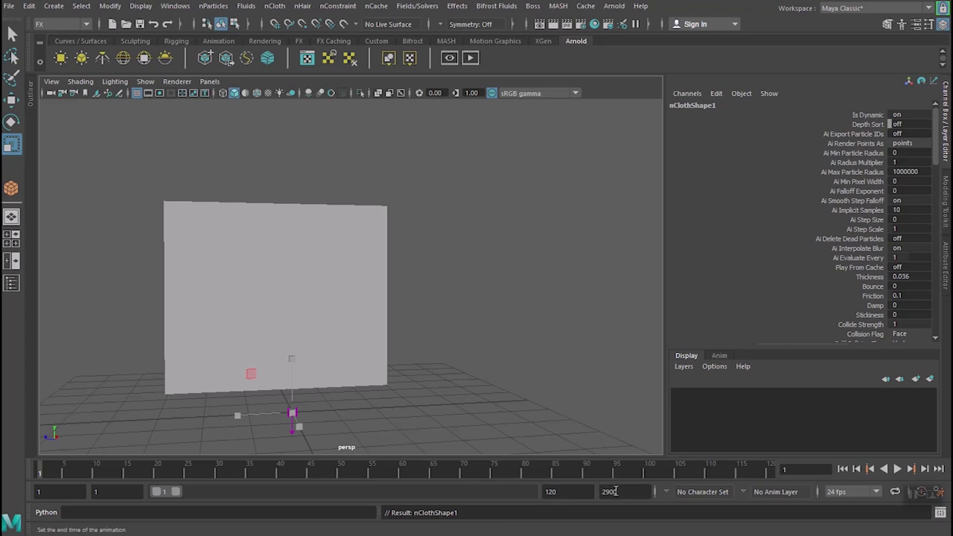
Extend the playback and animation range to run from frame 1 to 2900.
drag(176, 495, 543, 492)
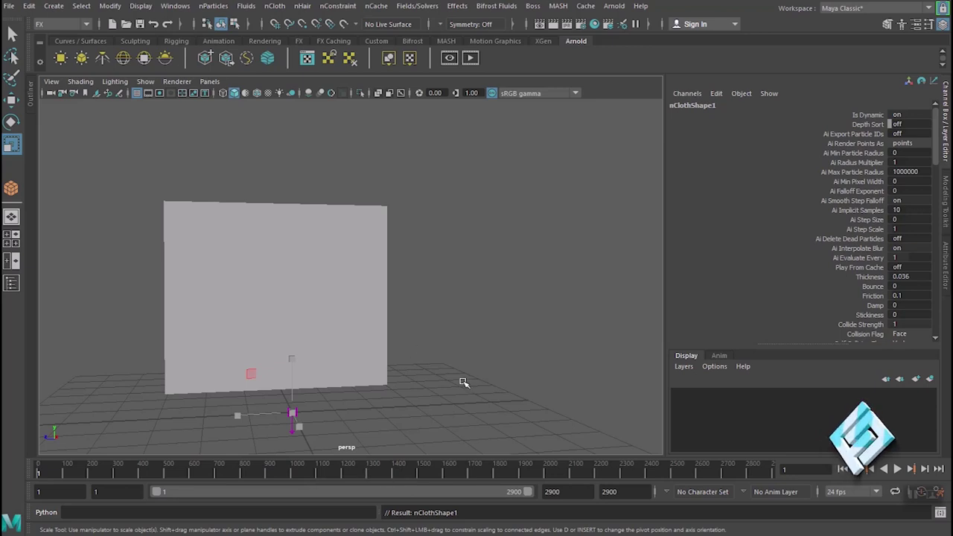
alt+drag(463, 383, 446, 383)
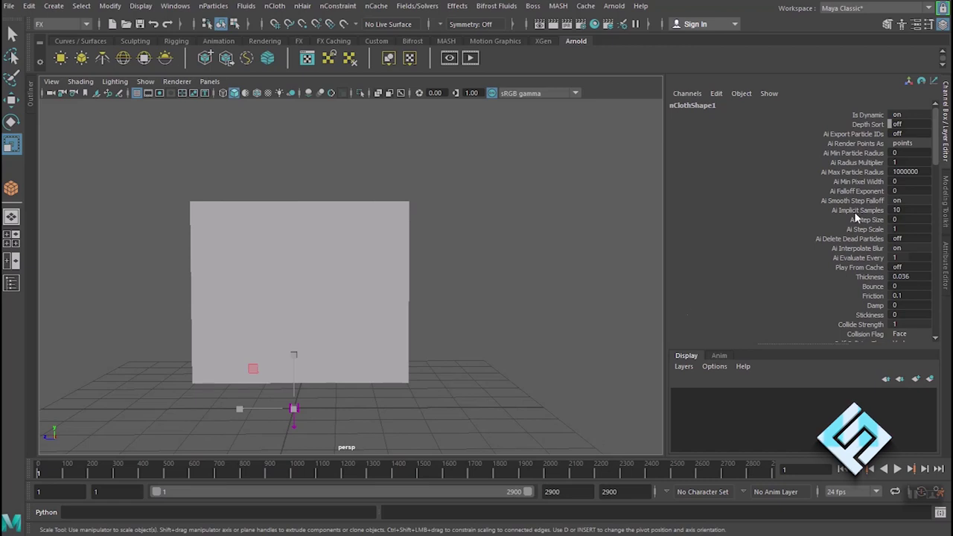
Draw pCube2, a thin 0.349 × 0.239 × 12.534 bar along the cloth panel's bottom edge.
click(53, 6)
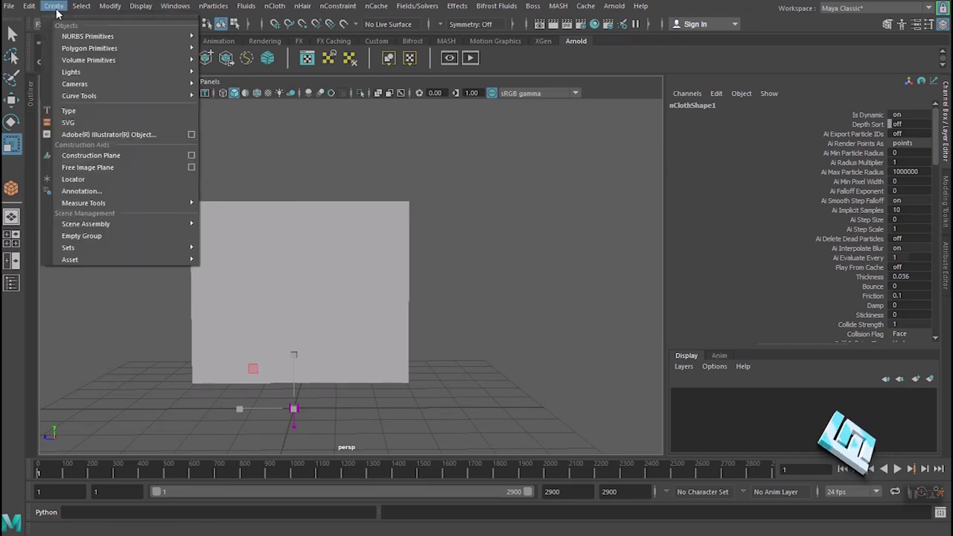
mouse_move(89, 48)
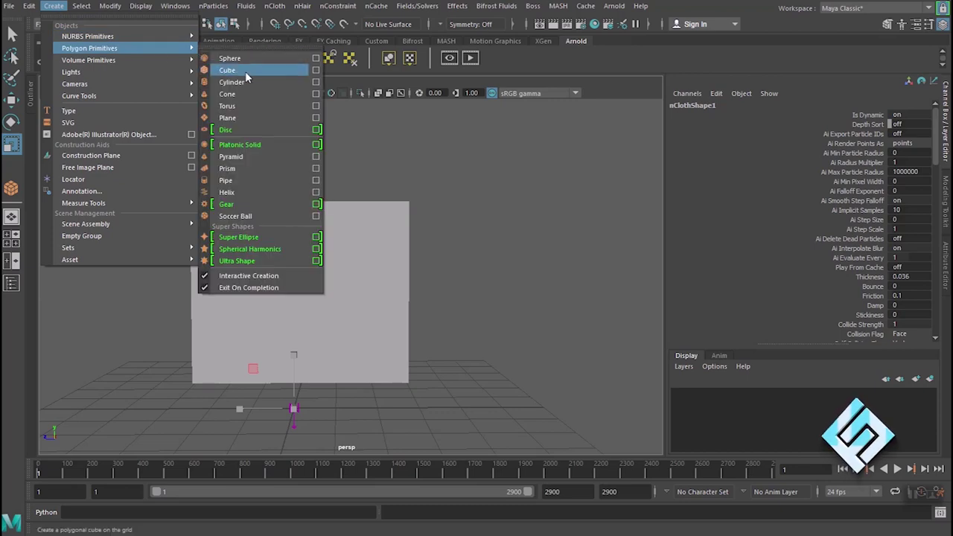
click(245, 72)
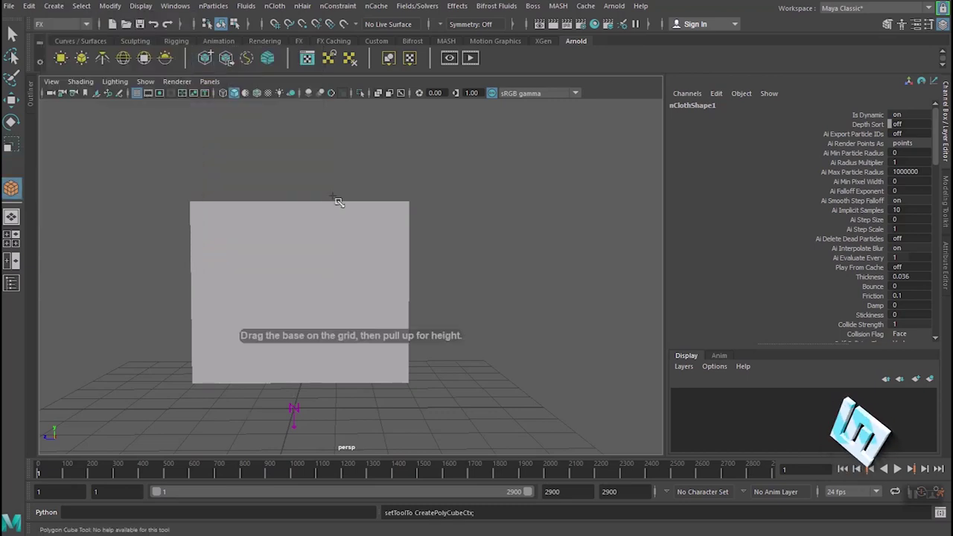
mouse_move(444, 312)
alt+mouse_down()
mouse_move(429, 370)
mouse_move(416, 361)
alt+mouse_up()
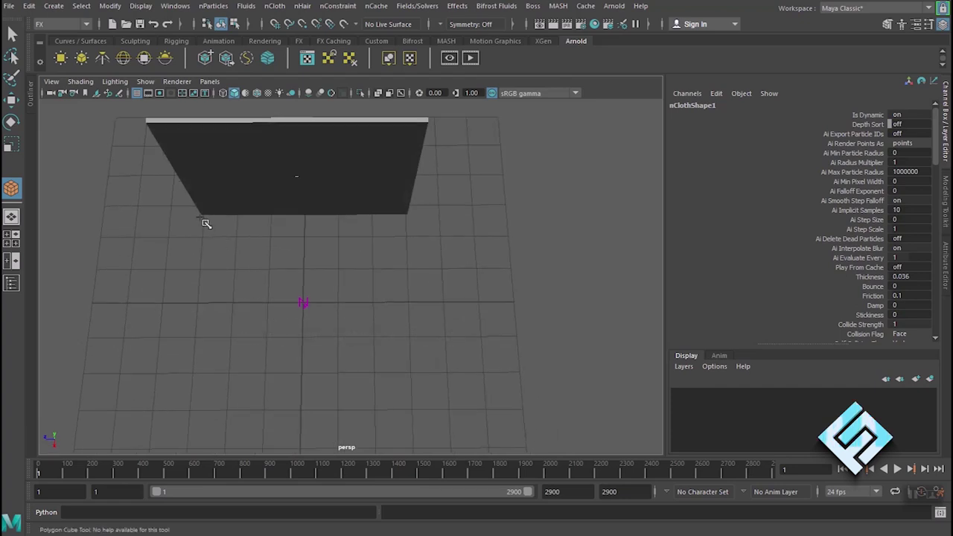
drag(204, 221, 420, 228)
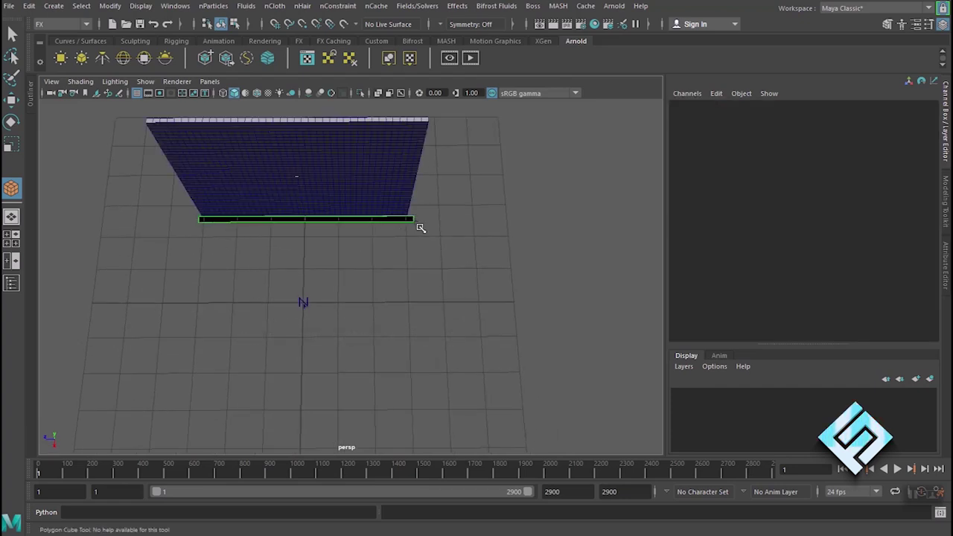
mouse_move(420, 228)
mouse_down()
mouse_move(415, 214)
mouse_move(410, 248)
mouse_up()
alt+drag(382, 315, 383, 249)
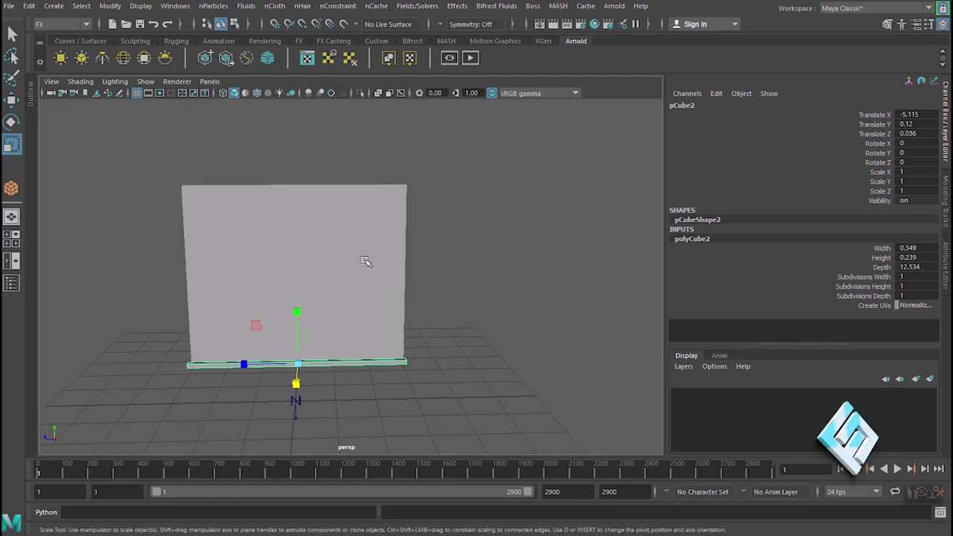
Move the bar up and align it with the top edge of the curtain panel.
key(w)
drag(297, 313, 299, 125)
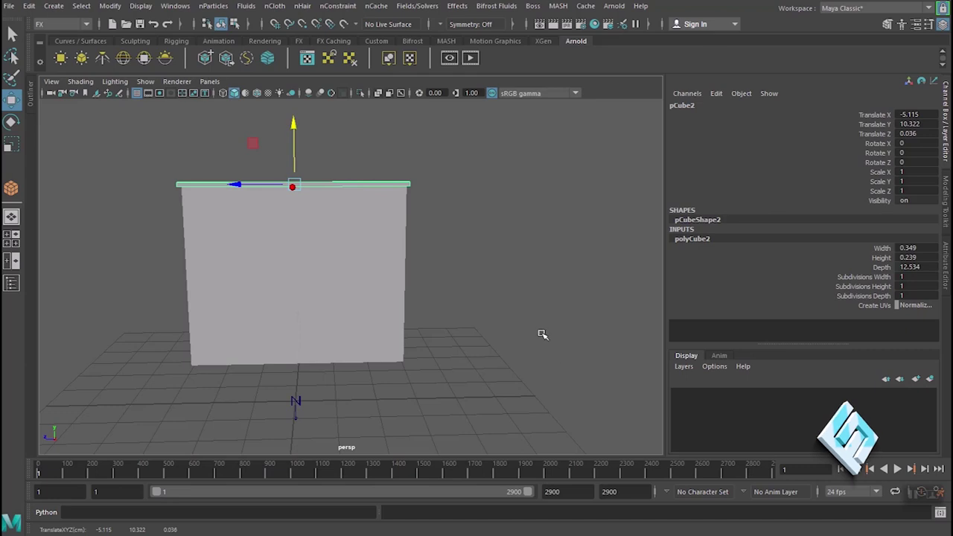
alt+drag(563, 361, 404, 362)
drag(415, 191, 423, 194)
drag(486, 132, 489, 139)
mouse_move(254, 372)
alt+mouse_down()
mouse_move(216, 369)
mouse_move(337, 363)
alt+mouse_up()
scroll(333, 352, up, 2)
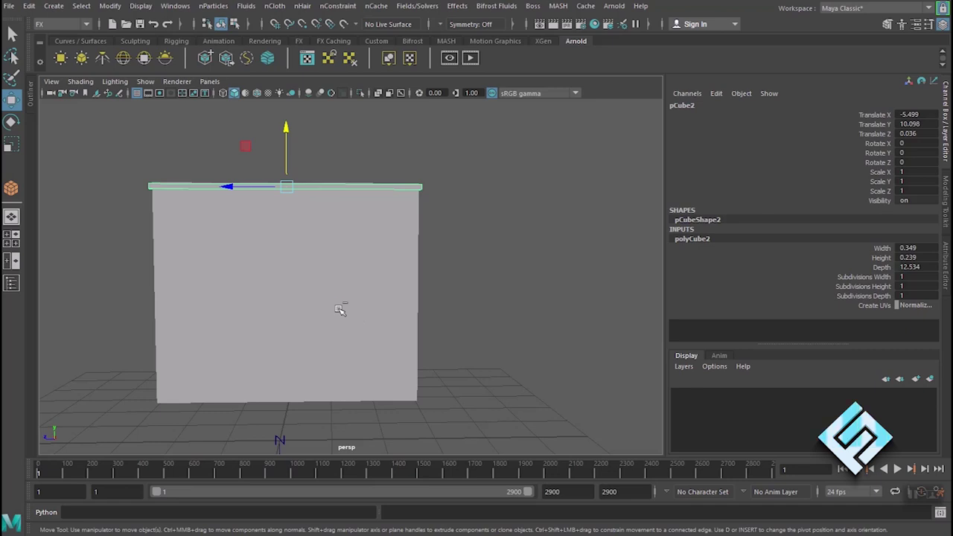
Duplicate the bar twice, placing the copies across the panel's middle and bottom.
key(ctrl+d)
drag(286, 128, 298, 244)
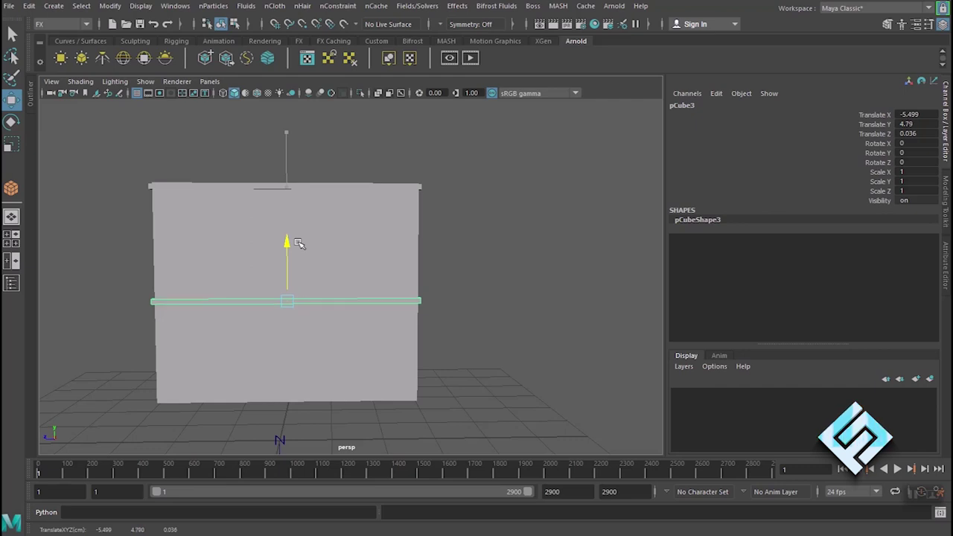
drag(298, 244, 298, 244)
key(ctrl+d)
drag(298, 243, 308, 340)
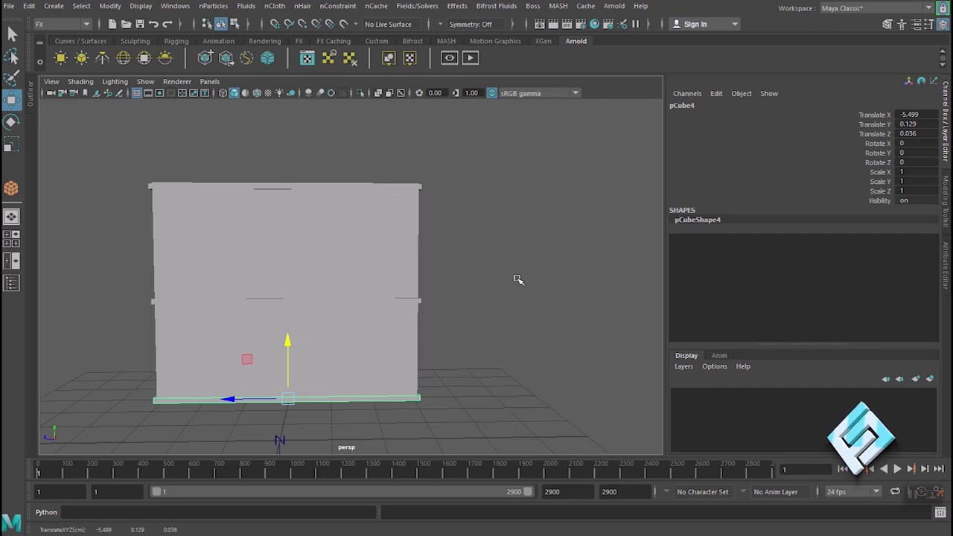
Select the cloth curtain mesh and centre it in the view.
click(378, 263)
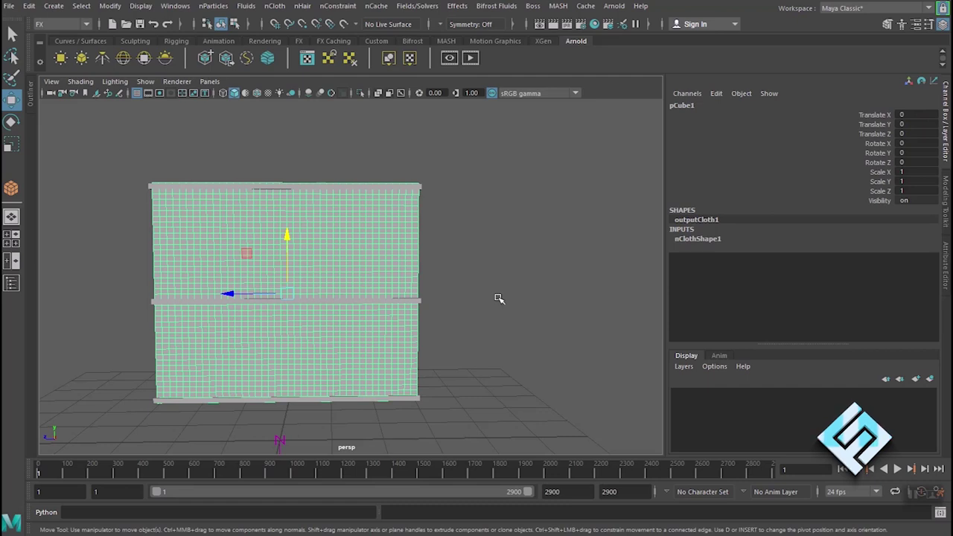
scroll(405, 280, up, 2)
scroll(393, 276, up, 2)
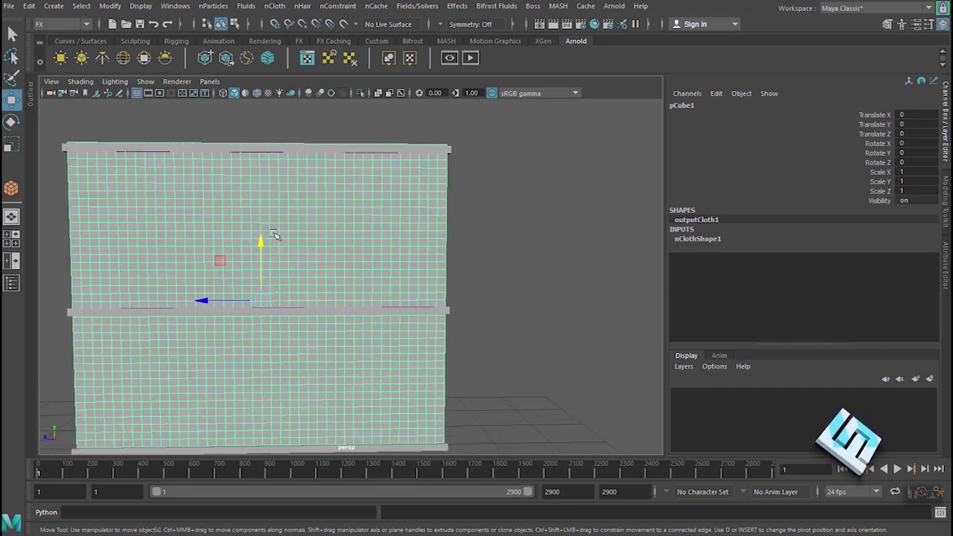
alt+middle_drag(274, 235, 394, 247)
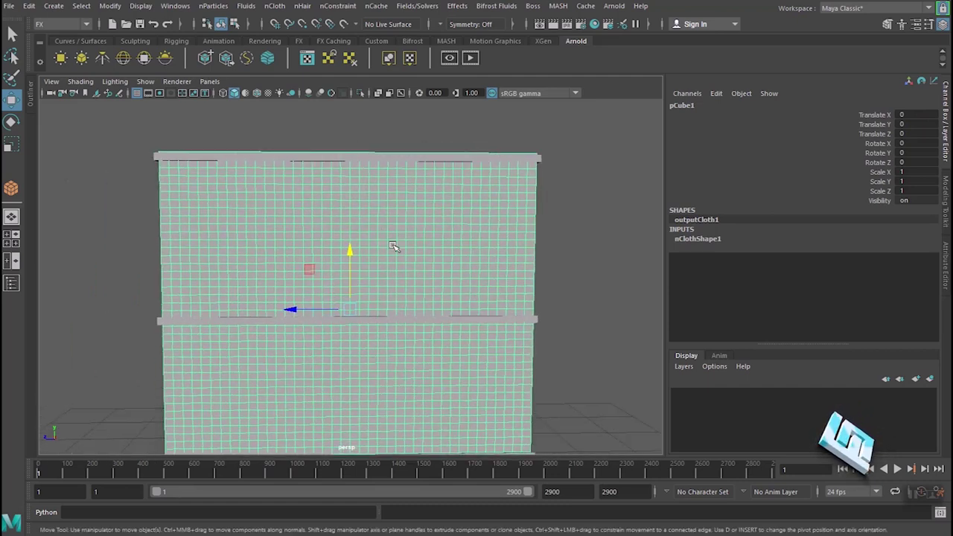
Switch the curtain mesh to Vertex component mode.
click(360, 226)
right_drag(359, 142, 311, 148)
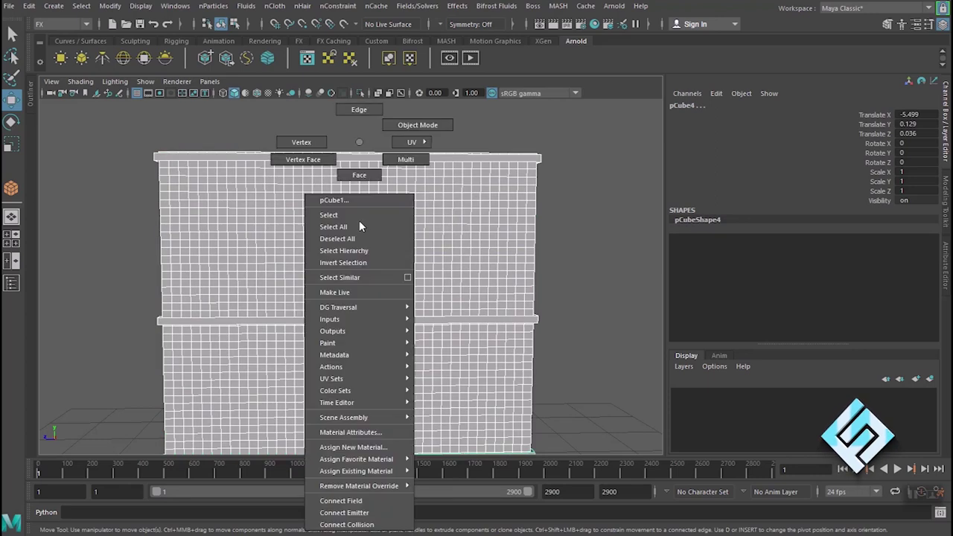
click(311, 149)
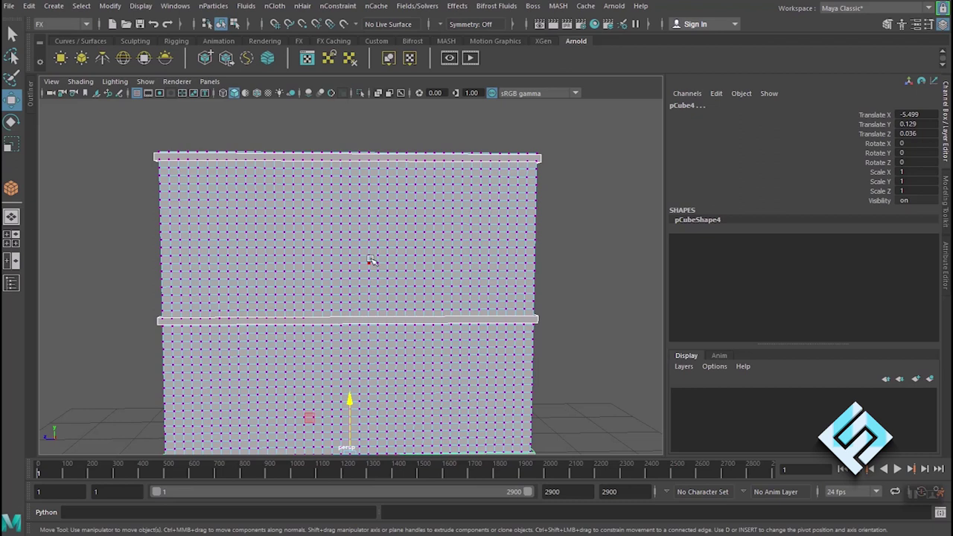
scroll(373, 259, up, 1)
alt+drag(391, 253, 394, 316)
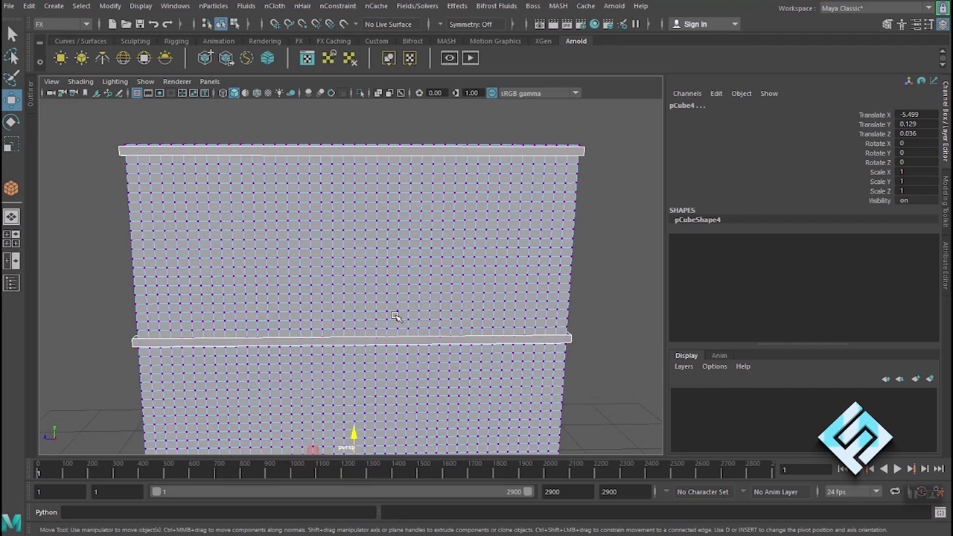
Display the scene in wireframe and clear the selection.
key(4)
alt+drag(405, 266, 406, 328)
click(606, 297)
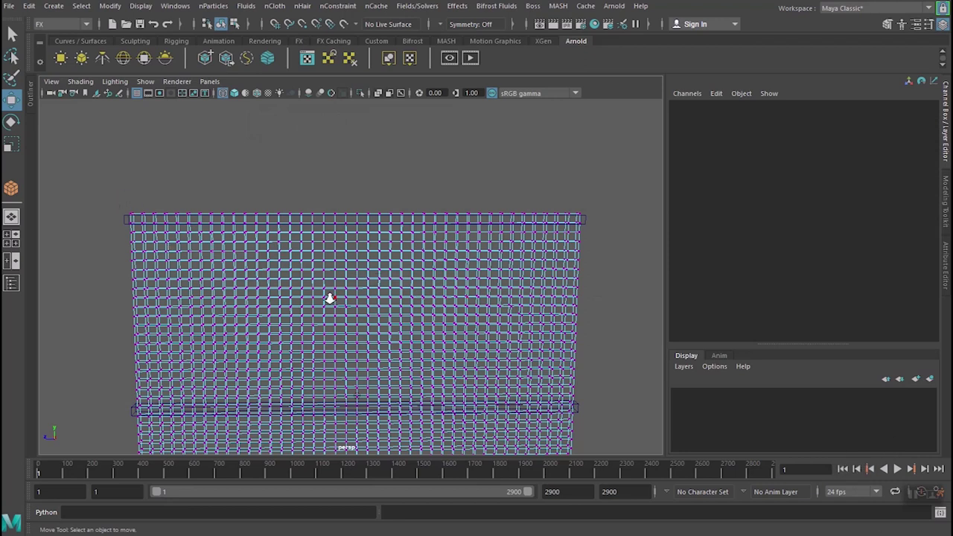
Hide the Channel Box, marquee-select the curtain's top row of vertices, and add the top bar.
scroll(332, 299, up, 2)
scroll(362, 253, up, 1)
scroll(358, 272, up, 1)
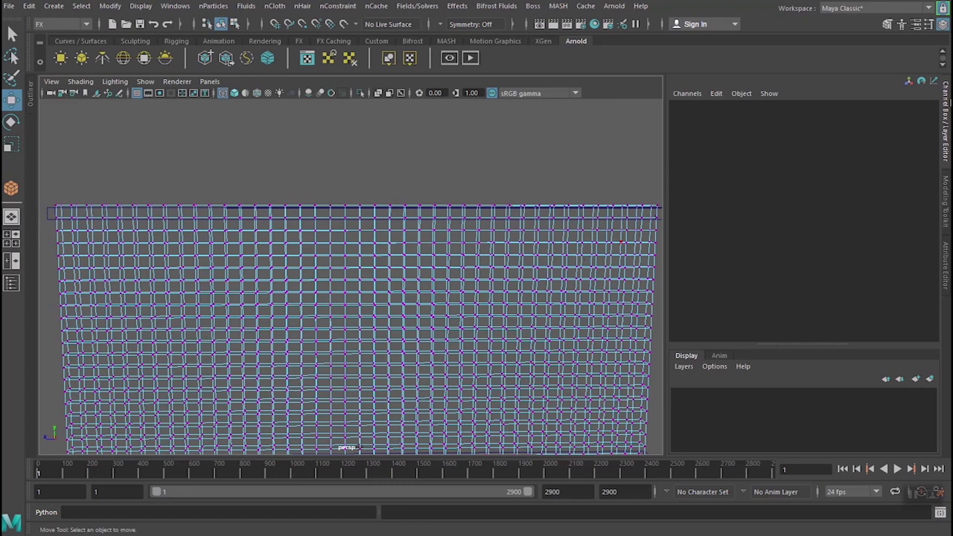
click(947, 118)
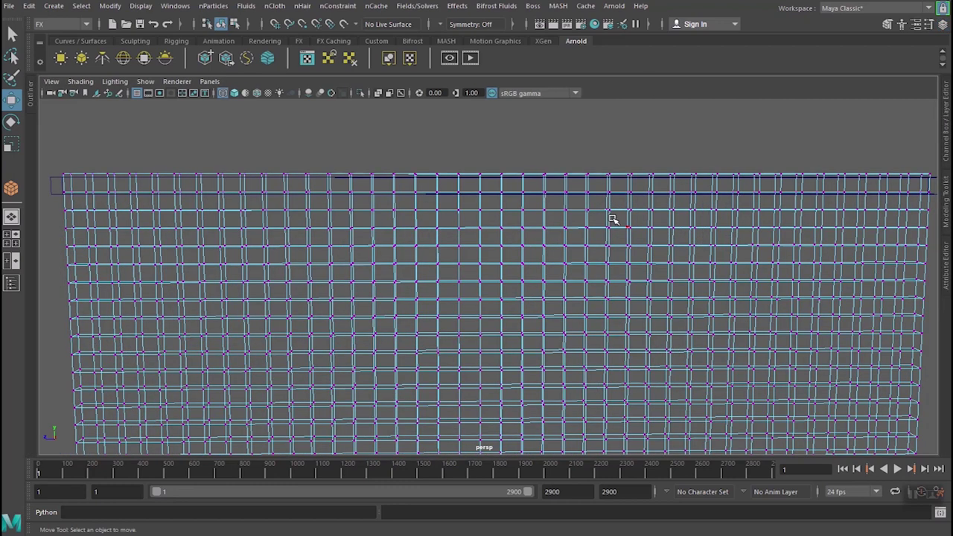
scroll(609, 220, down, 1)
scroll(609, 219, down, 1)
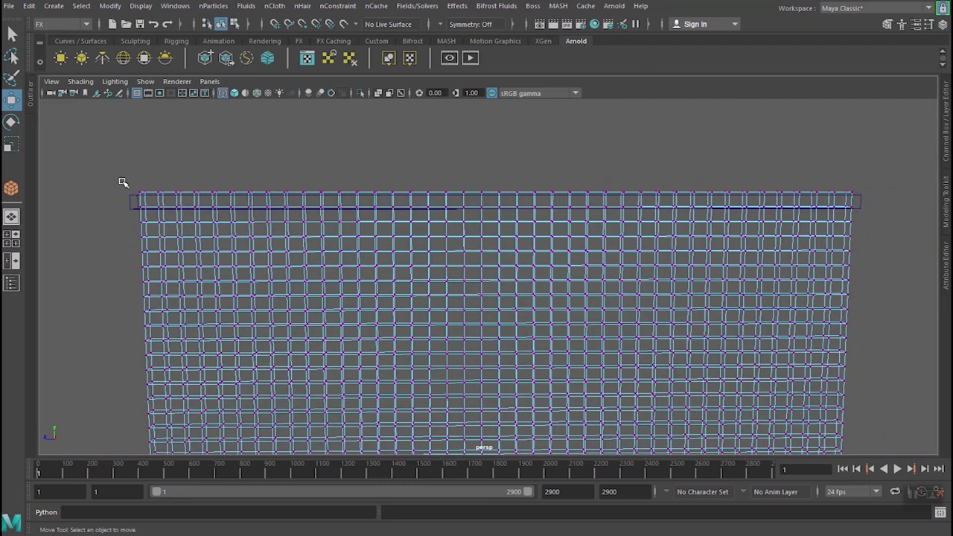
drag(131, 173, 792, 191)
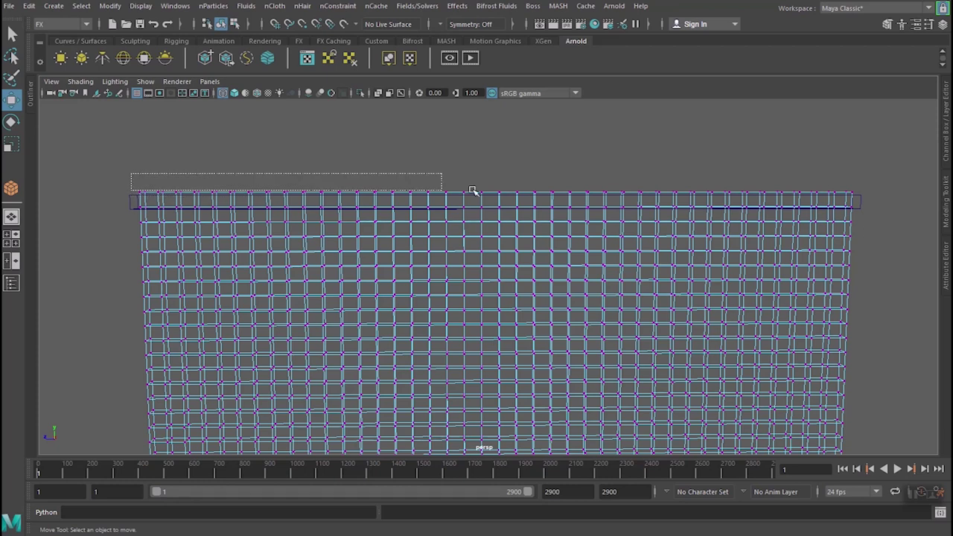
drag(791, 190, 857, 198)
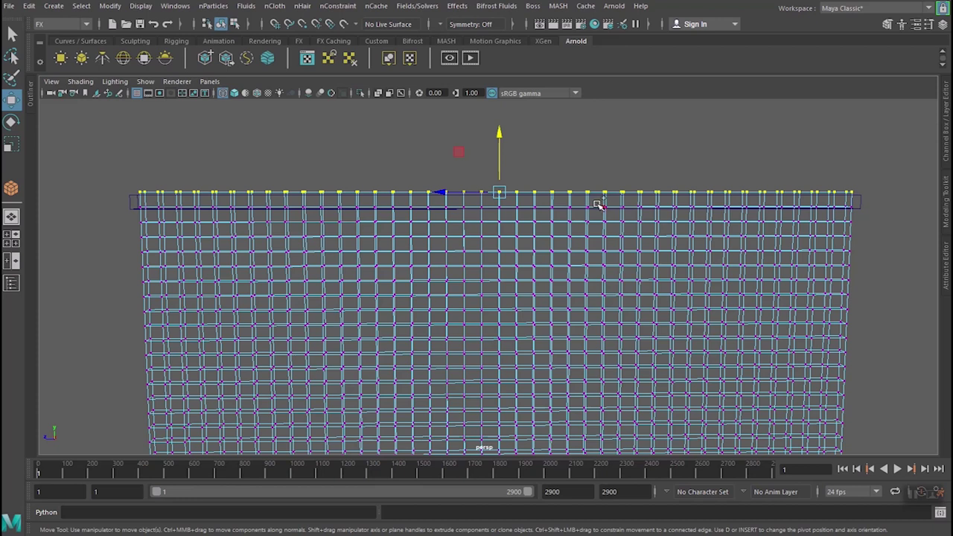
drag(880, 208, 855, 186)
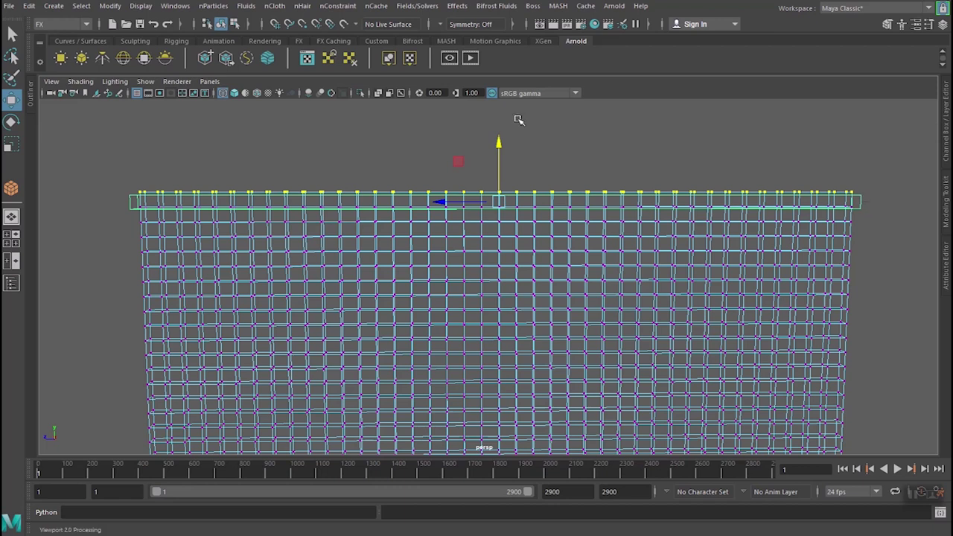
With the FX menu set active, pin the curtain's top-row vertices to the top bar using nConstraint Point to Surface.
click(88, 25)
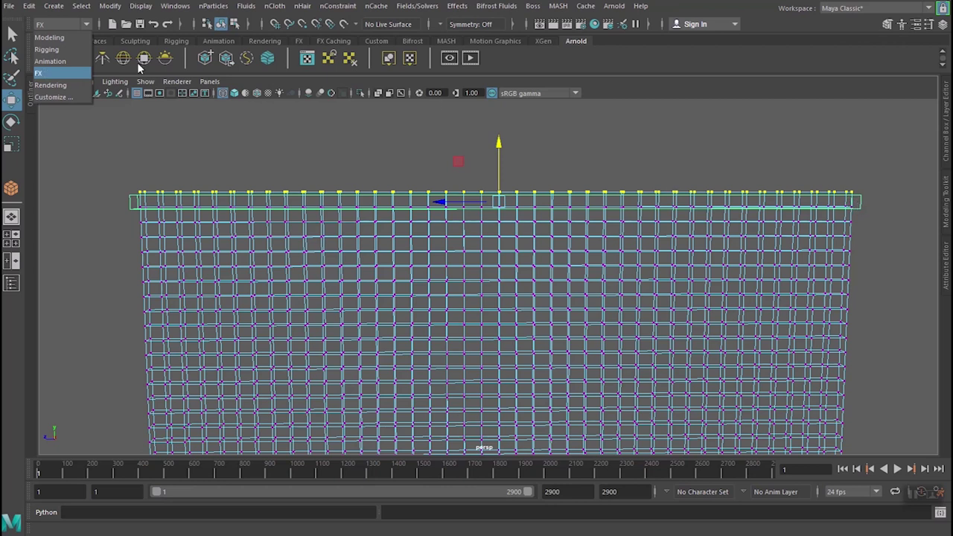
click(348, 7)
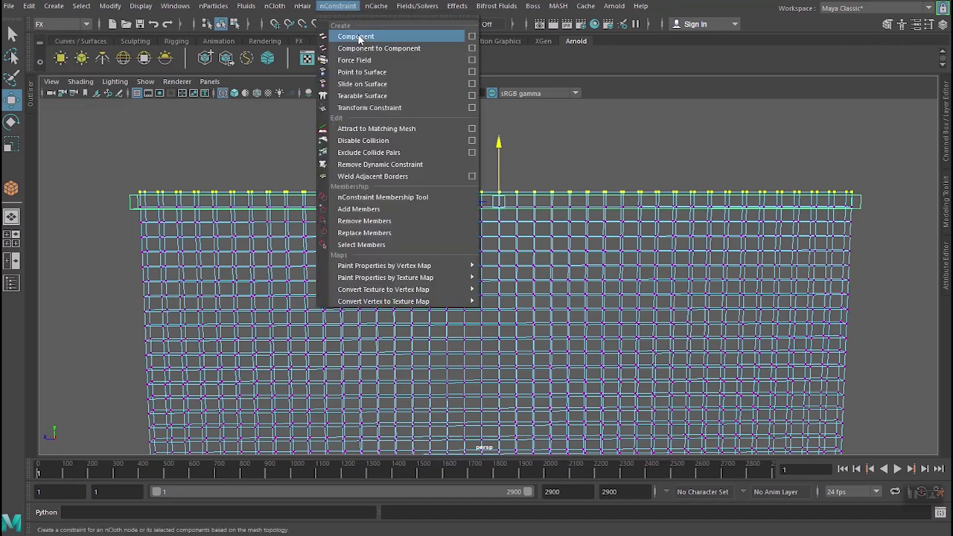
click(371, 74)
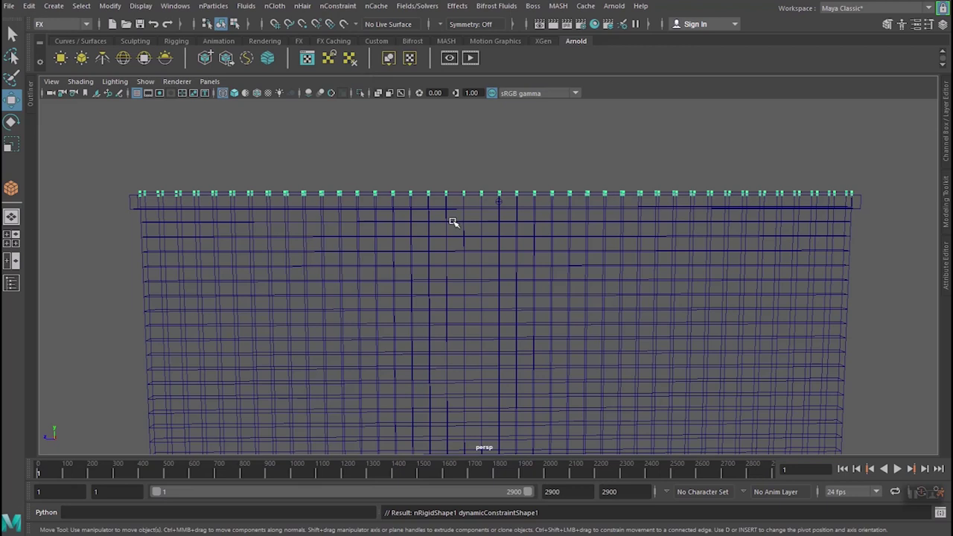
scroll(455, 224, down, 4)
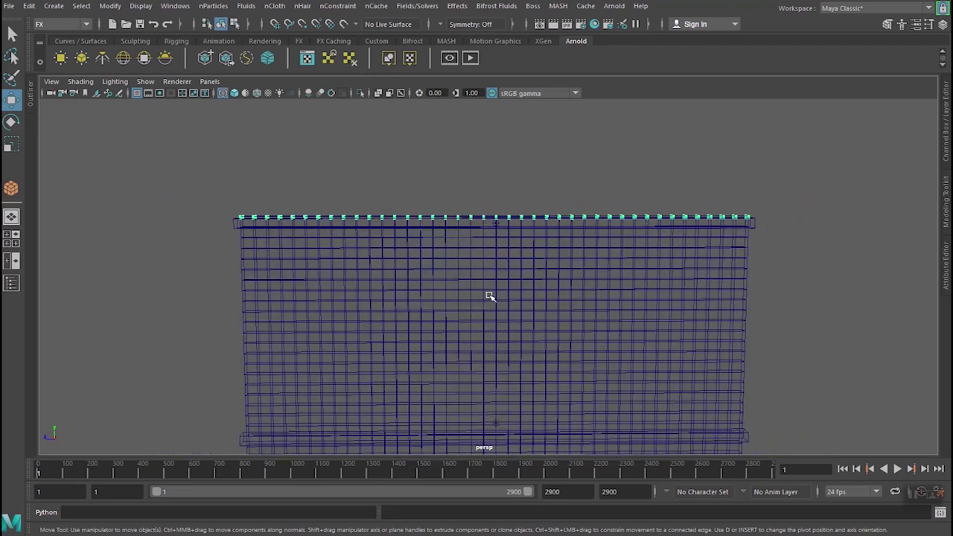
Pan up over the curtain, return to solid shaded display, and deselect the pinned top vertices.
alt+middle_drag(491, 297, 481, 246)
key(w)
key(6)
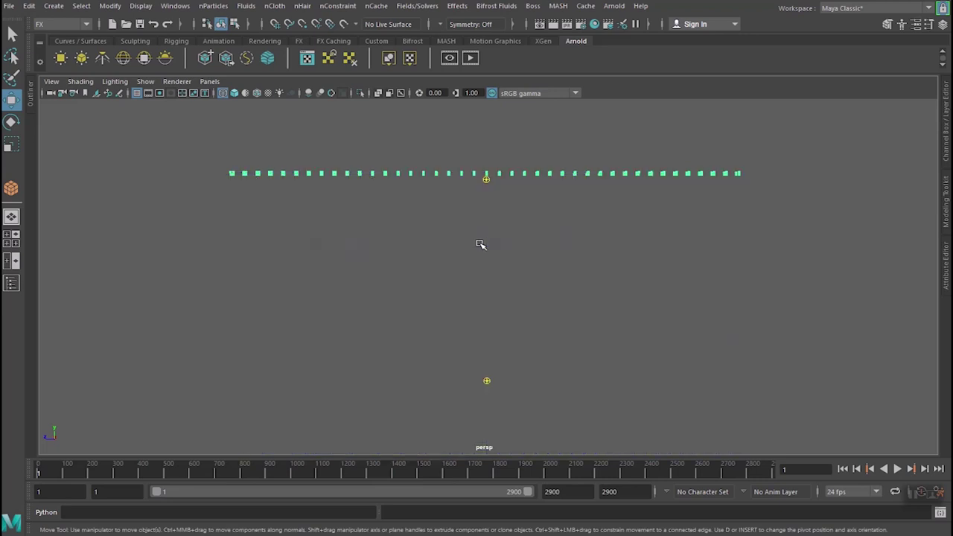
click(752, 232)
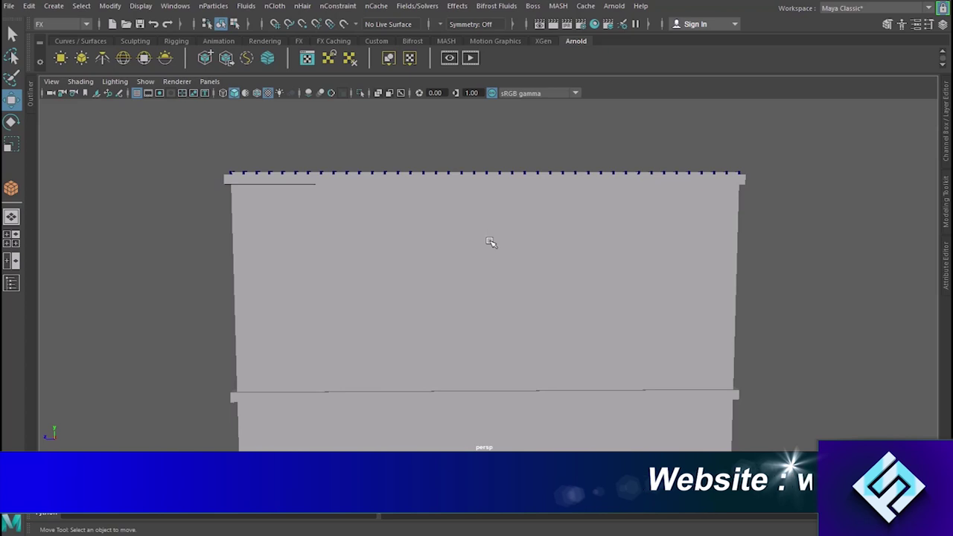
Select and frame the curtain mesh, then switch it to vertex editing.
click(490, 242)
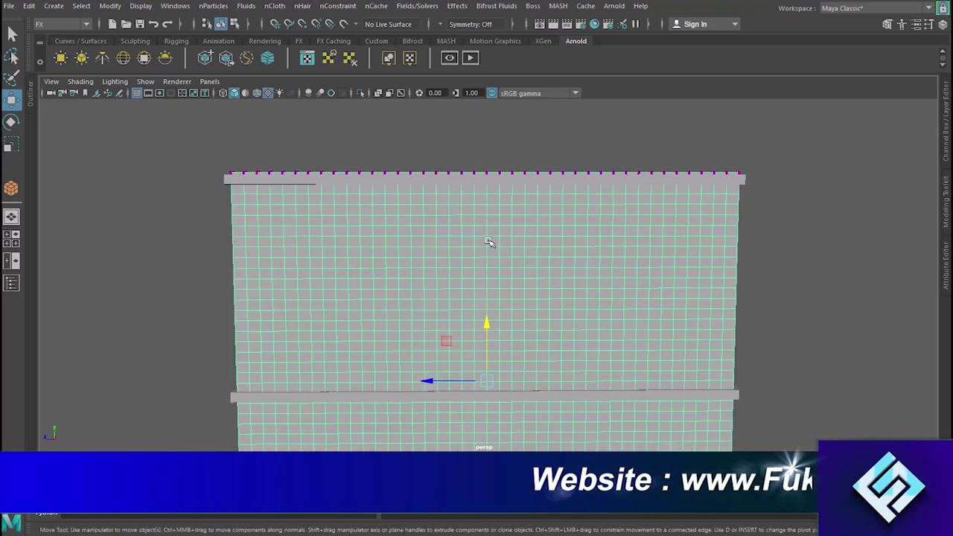
key(f)
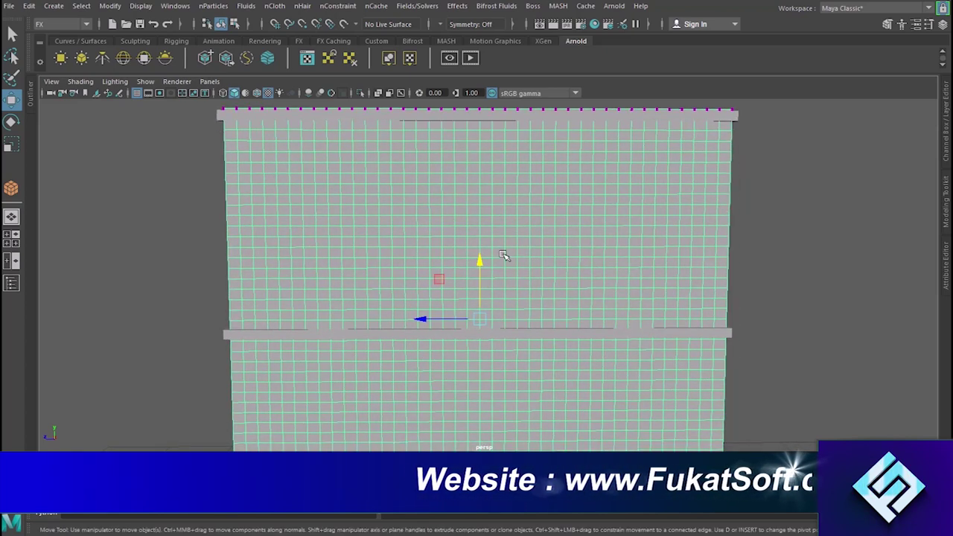
right_drag(476, 141, 477, 238)
click(420, 159)
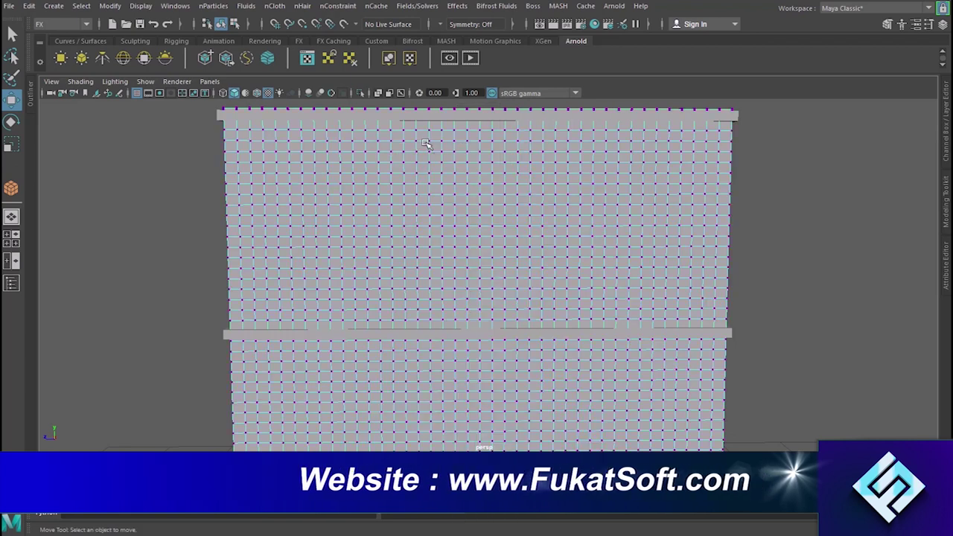
In wireframe, zoom in and marquee-select the curtain's vertex row along the middle bar.
key(4)
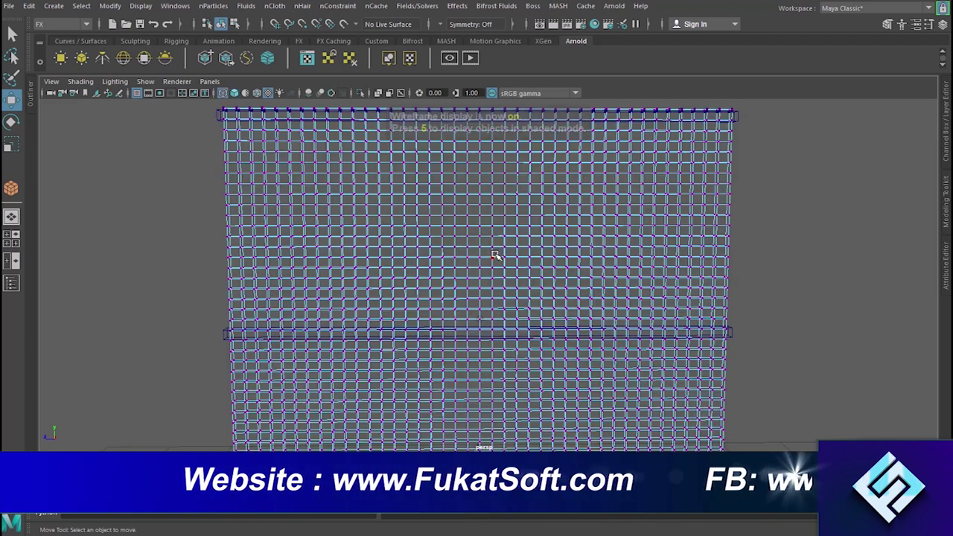
scroll(484, 366, up, 1)
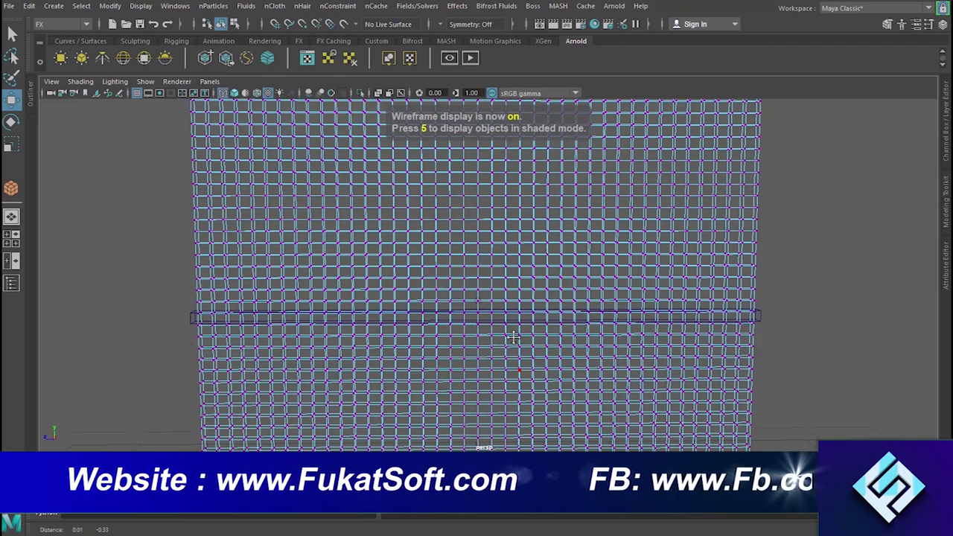
scroll(511, 319, up, 2)
scroll(510, 319, up, 1)
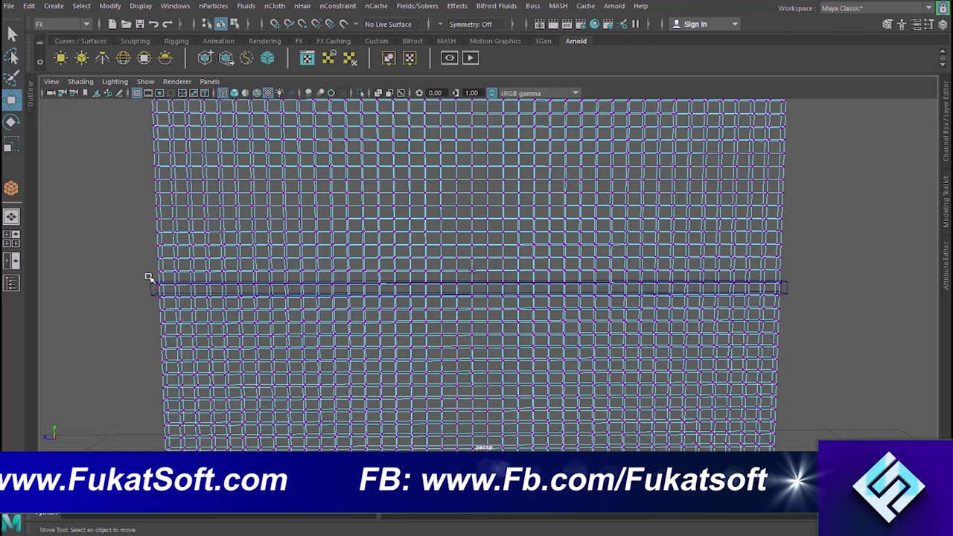
drag(191, 286, 768, 289)
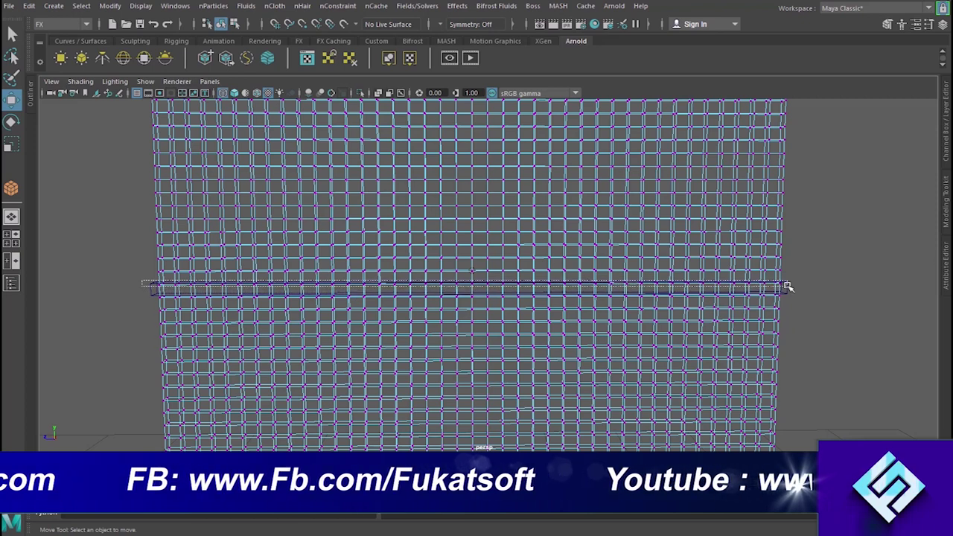
drag(768, 288, 794, 288)
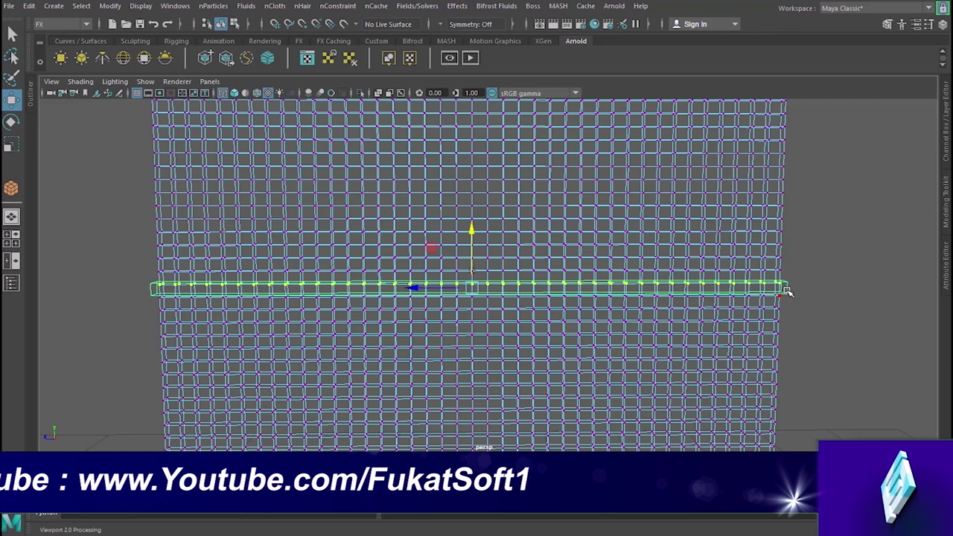
Pin the selected middle-row vertices to the middle bar with a Point to Surface nConstraint.
click(339, 7)
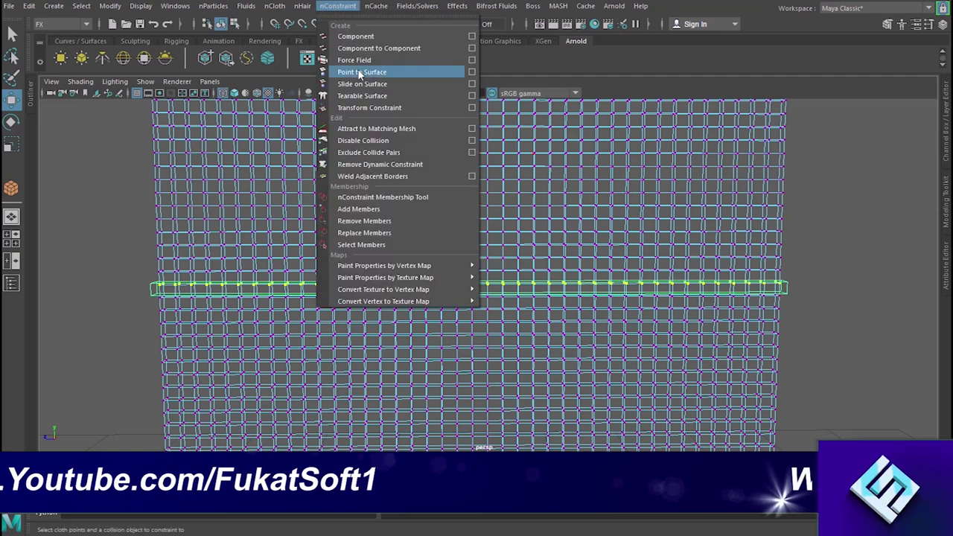
click(360, 72)
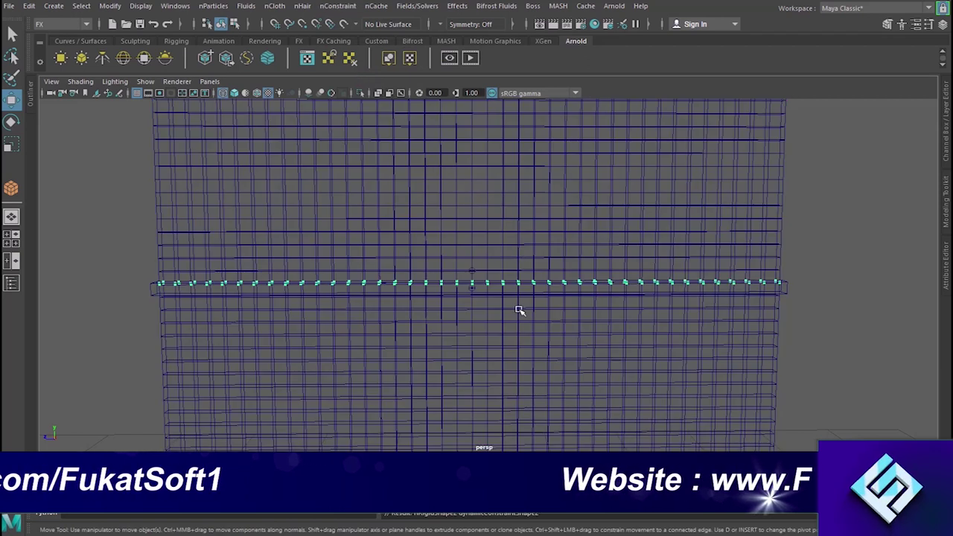
mouse_move(517, 320)
alt+middle_down()
mouse_move(515, 171)
mouse_move(519, 323)
alt+middle_up()
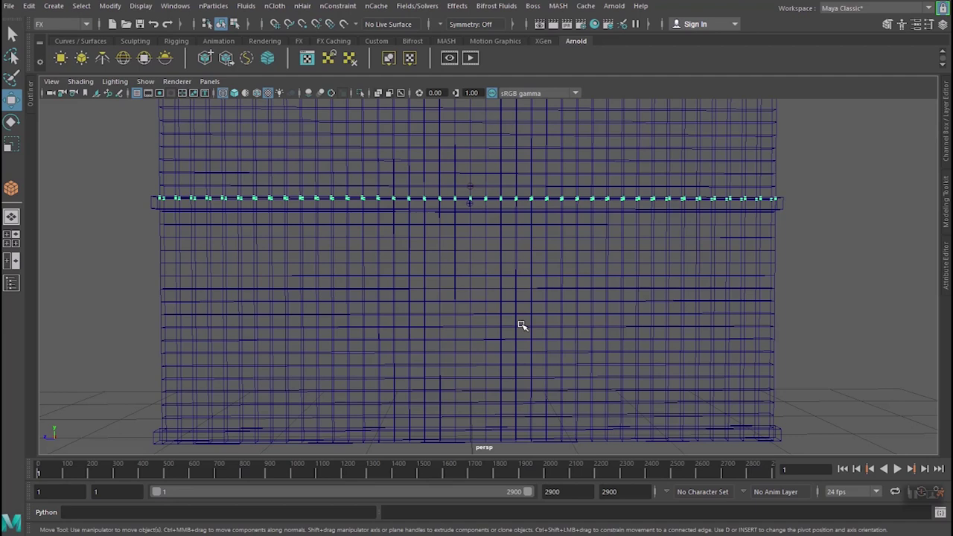
Return to shaded display, select the curtain mesh, and bring up its component selection menu.
key(5)
click(484, 368)
right_click(467, 355)
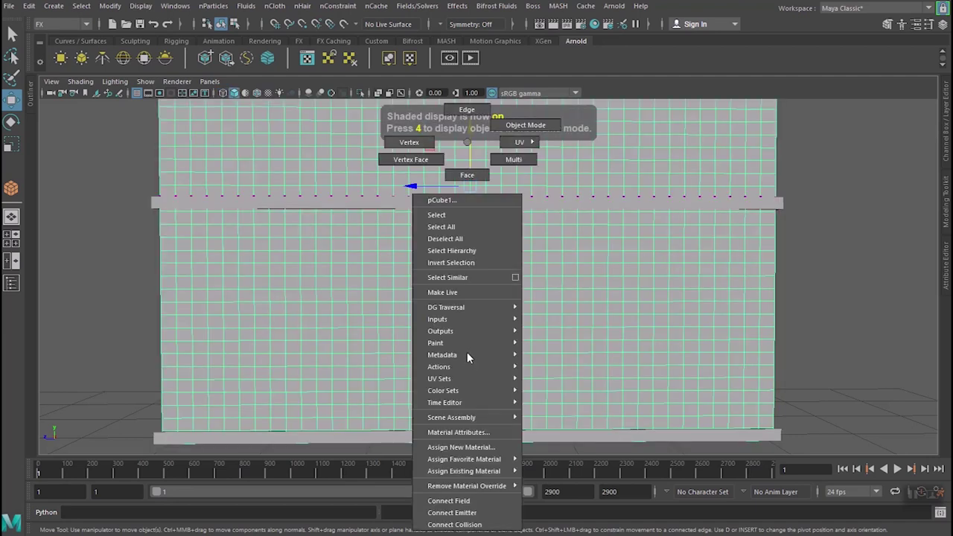
Switch to vertex mode in wireframe and marquee-select the curtain's bottom vertex row.
click(411, 144)
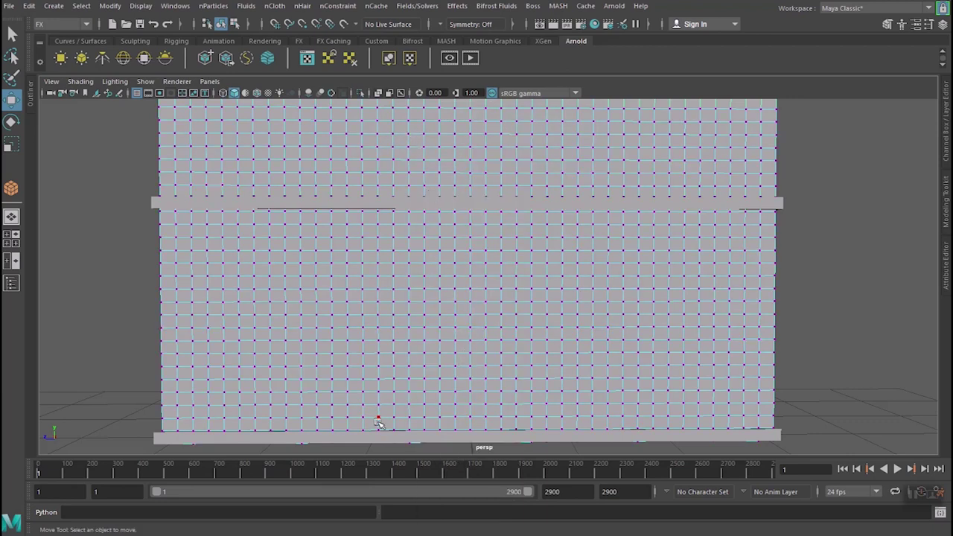
key(4)
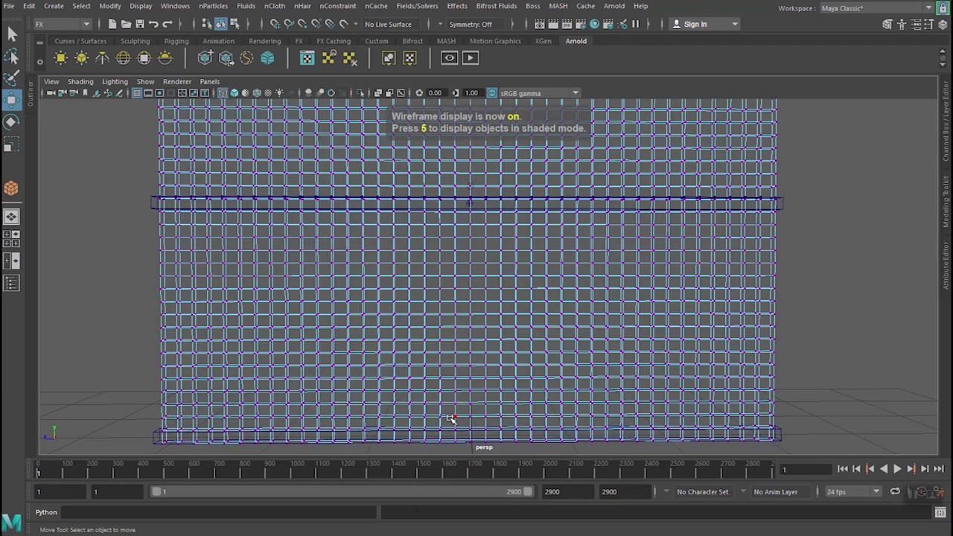
alt+middle_drag(446, 414, 439, 324)
drag(138, 361, 284, 376)
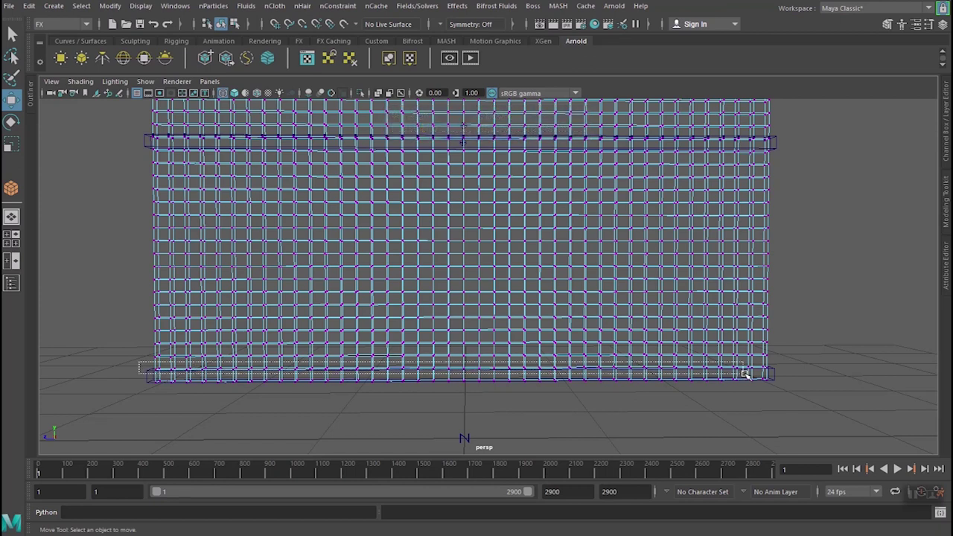
drag(285, 376, 773, 372)
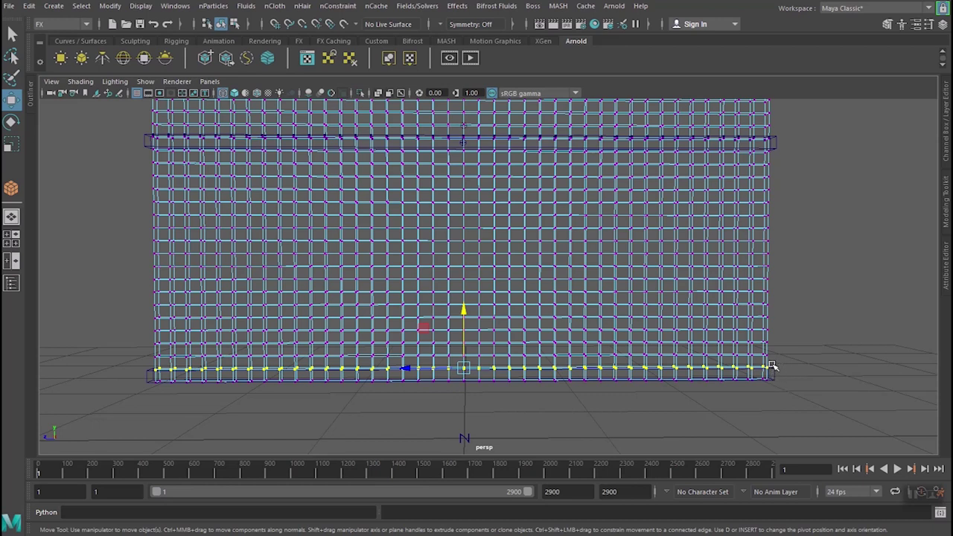
Add the bottom bar to the selection and pin the bottom vertices to it with Point to Surface.
shift+click(771, 367)
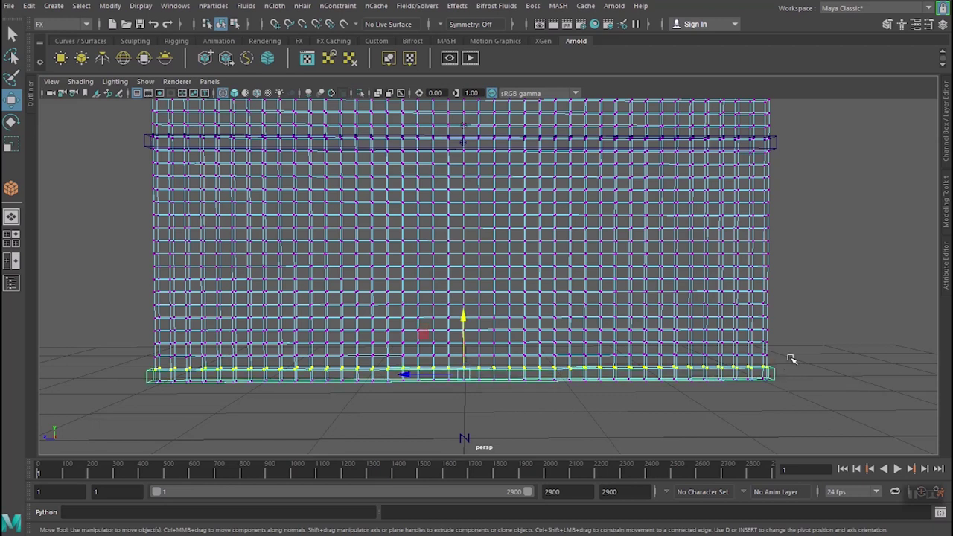
click(338, 6)
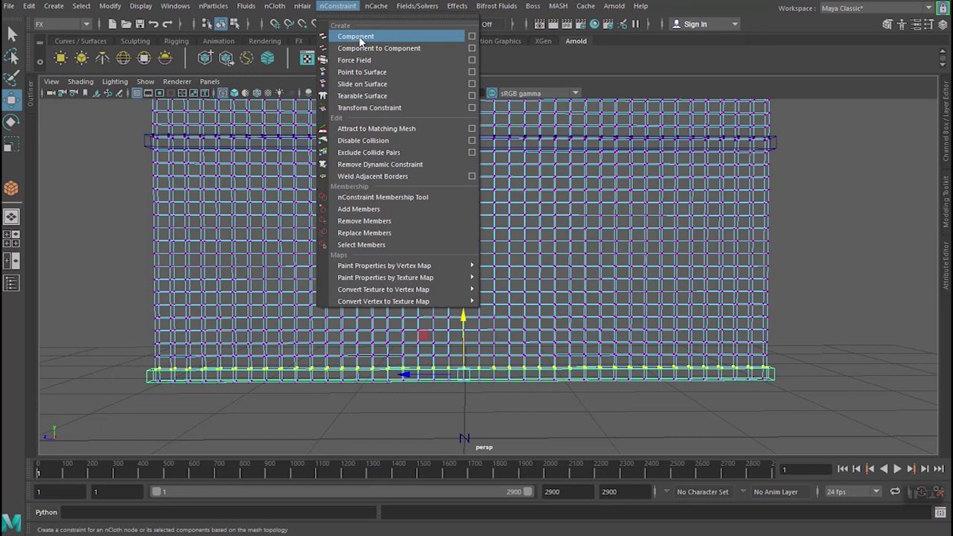
click(371, 78)
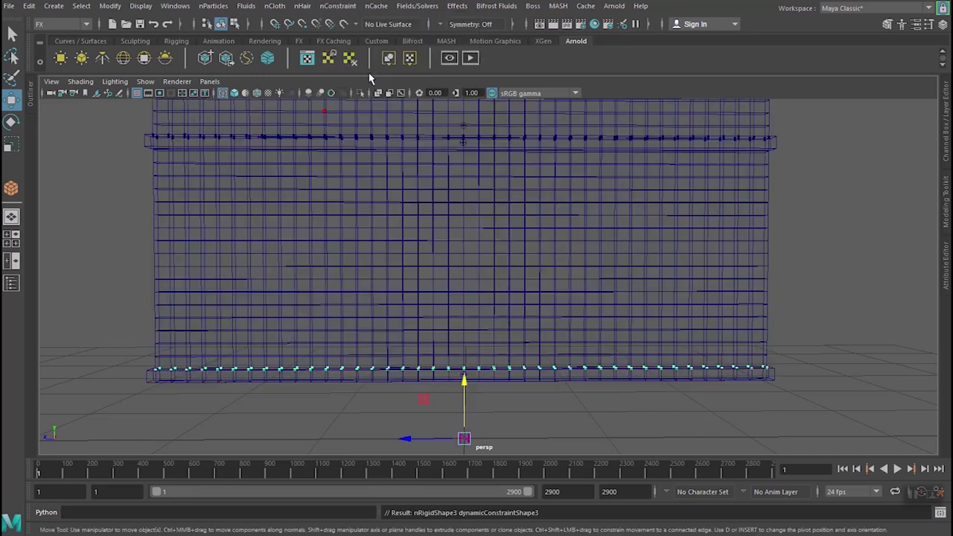
scroll(526, 309, down, 3)
Switch to shaded display and orbit and zoom to frame the curtain with its three bars.
scroll(514, 289, down, 3)
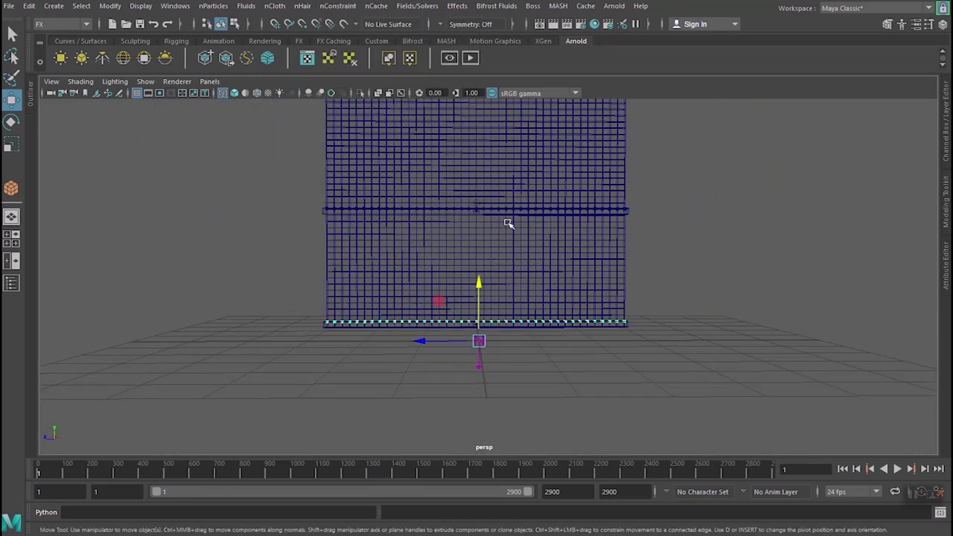
alt+middle_drag(507, 216, 481, 308)
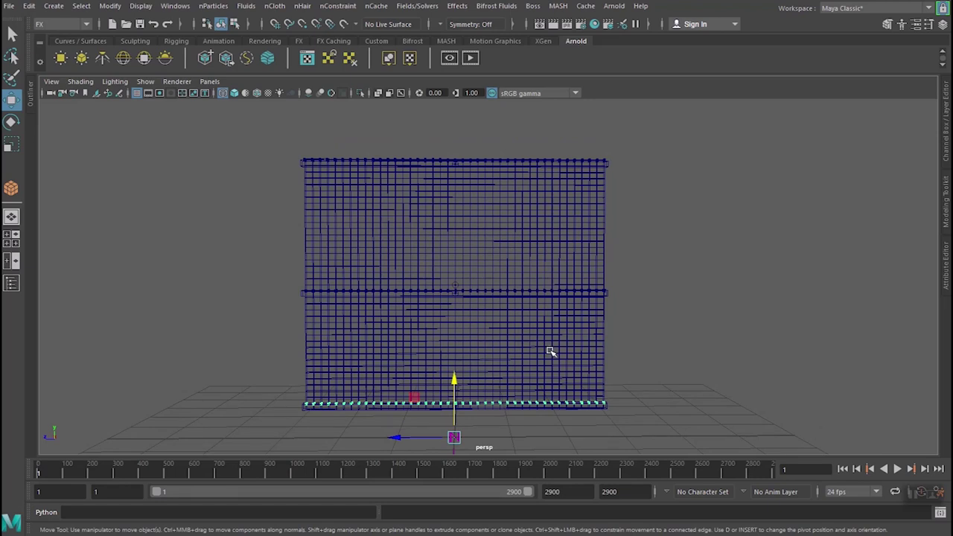
key(5)
mouse_move(402, 350)
alt+mouse_down()
mouse_move(526, 353)
mouse_move(496, 349)
mouse_move(536, 394)
mouse_move(451, 392)
mouse_move(528, 391)
mouse_move(515, 395)
alt+mouse_up()
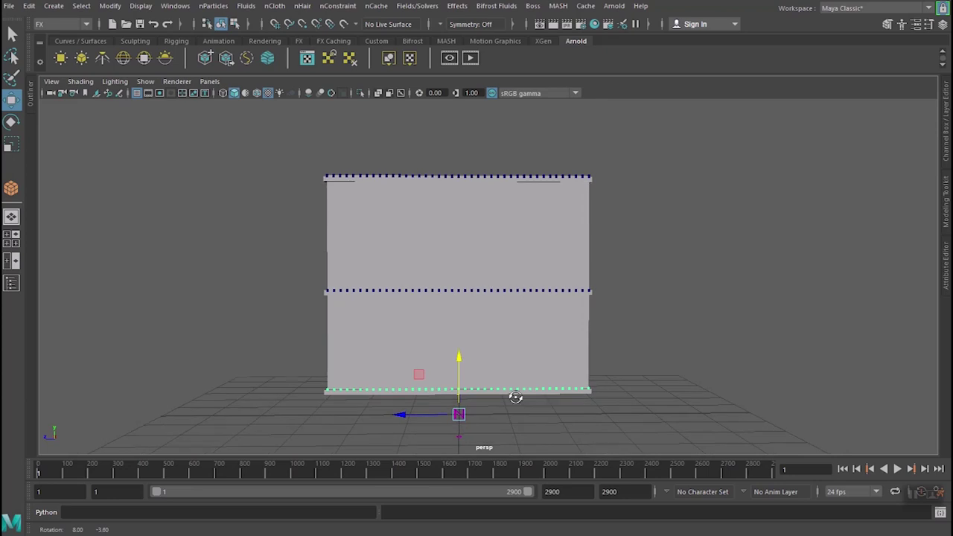
scroll(504, 357, up, 2)
scroll(485, 357, up, 2)
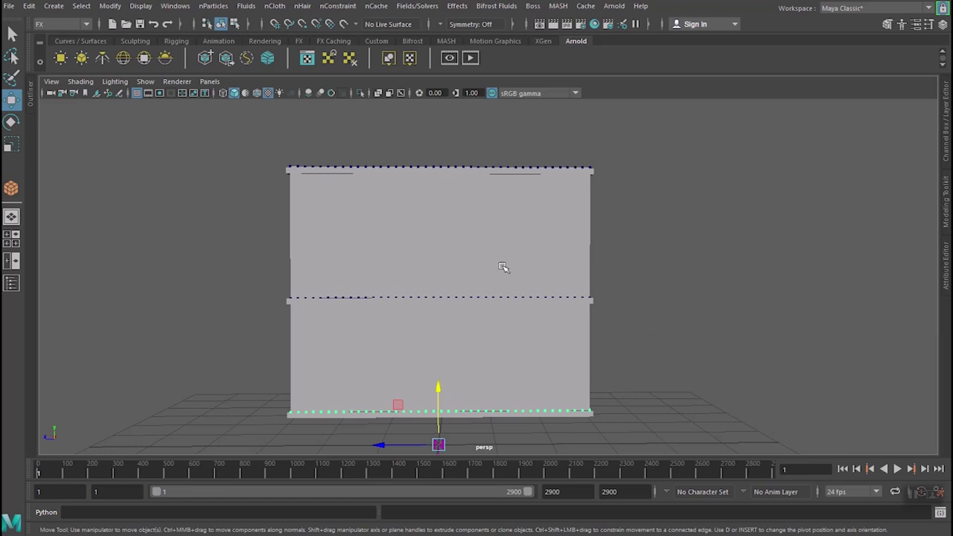
click(946, 273)
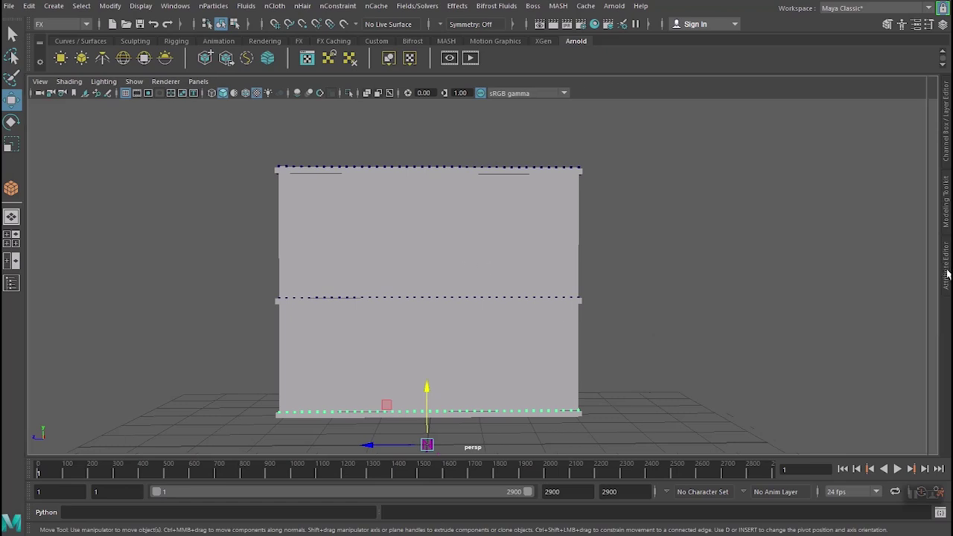
Select the curtain cloth and show its nClothShape1 tab in the Attribute Editor.
click(317, 267)
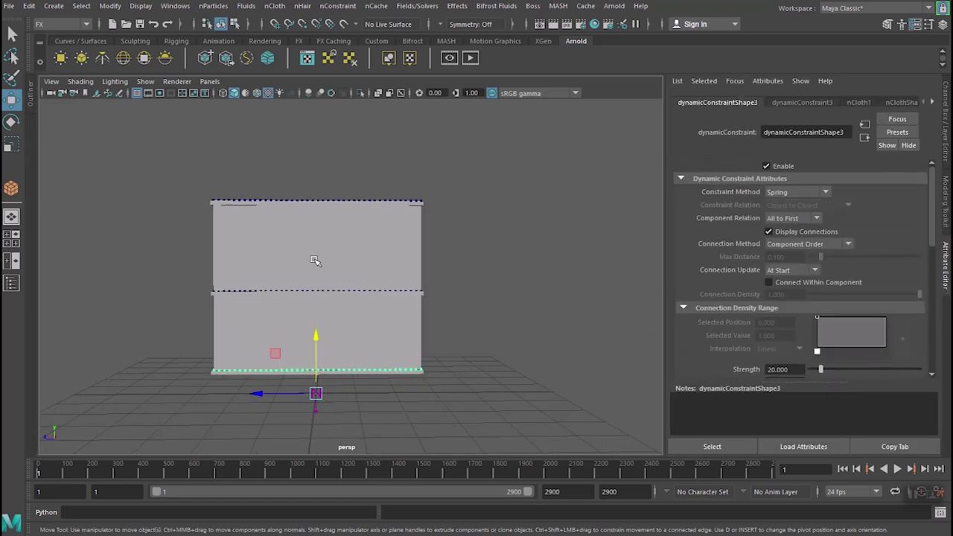
click(315, 260)
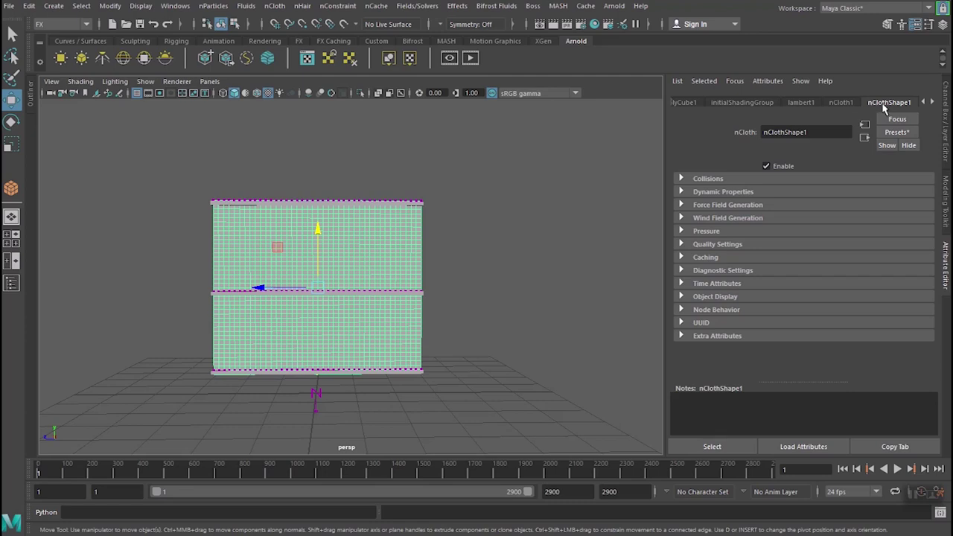
Browse the Attribute Editor back to nClothShape1 and expand its Collisions section.
click(932, 101)
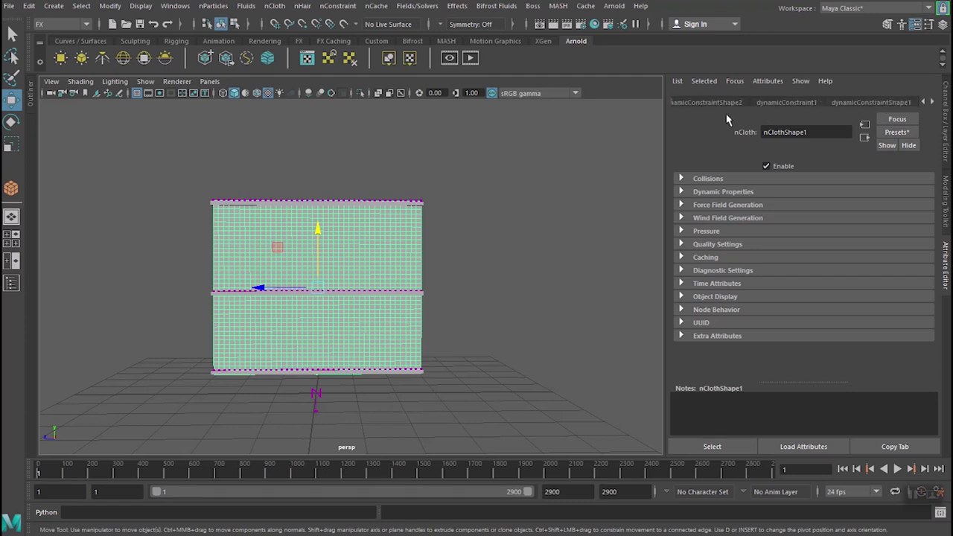
click(924, 102)
click(924, 102)
click(923, 102)
click(924, 102)
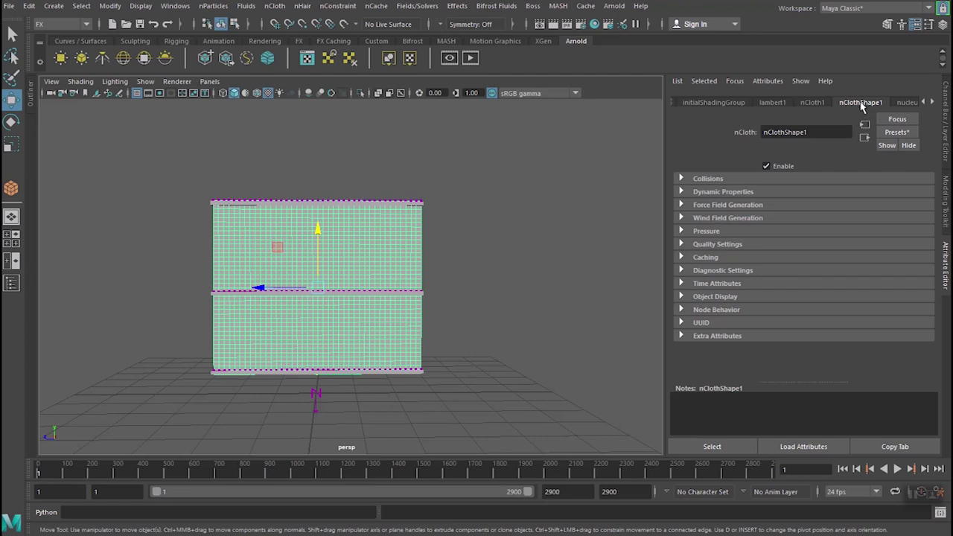
click(715, 180)
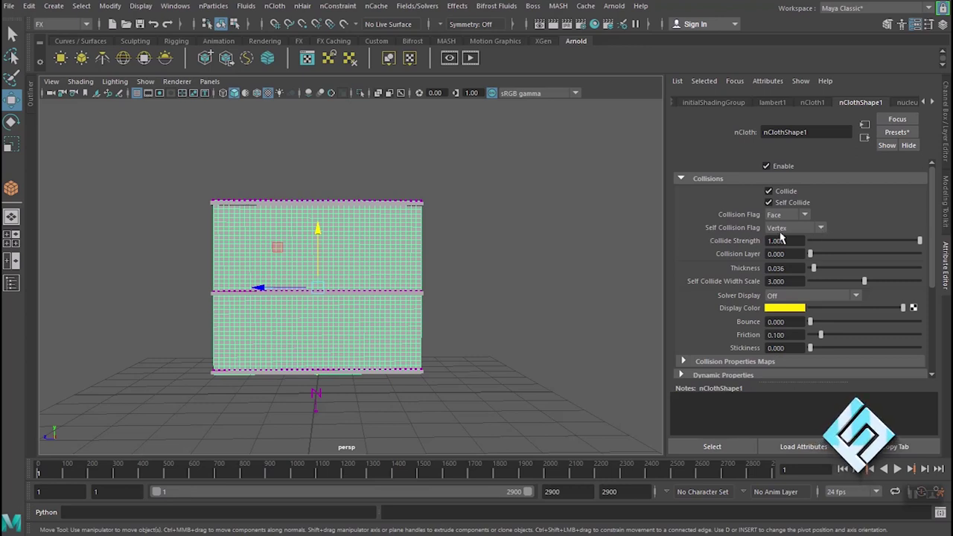
click(821, 229)
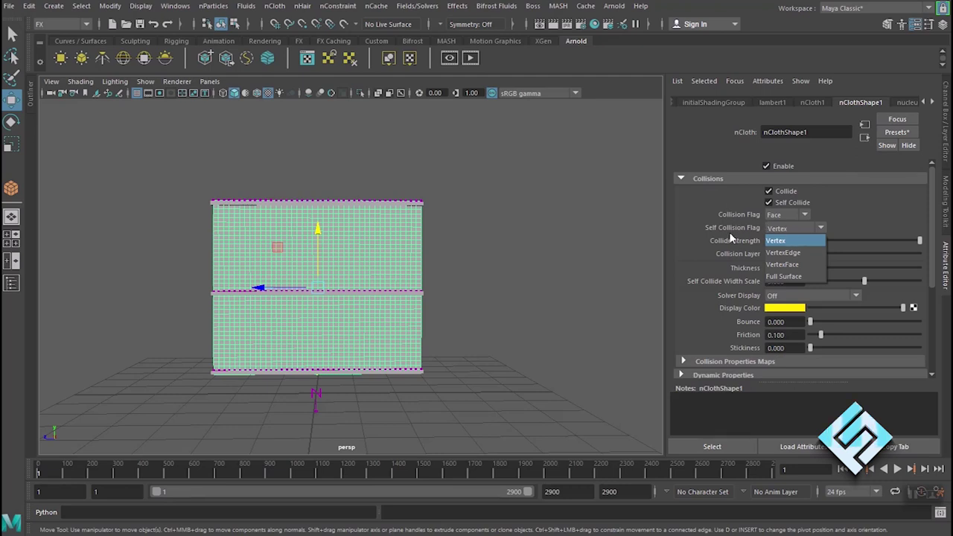
Set Self Collision Flag to Full Surface and Self Collide Width Scale to 0.010.
click(801, 284)
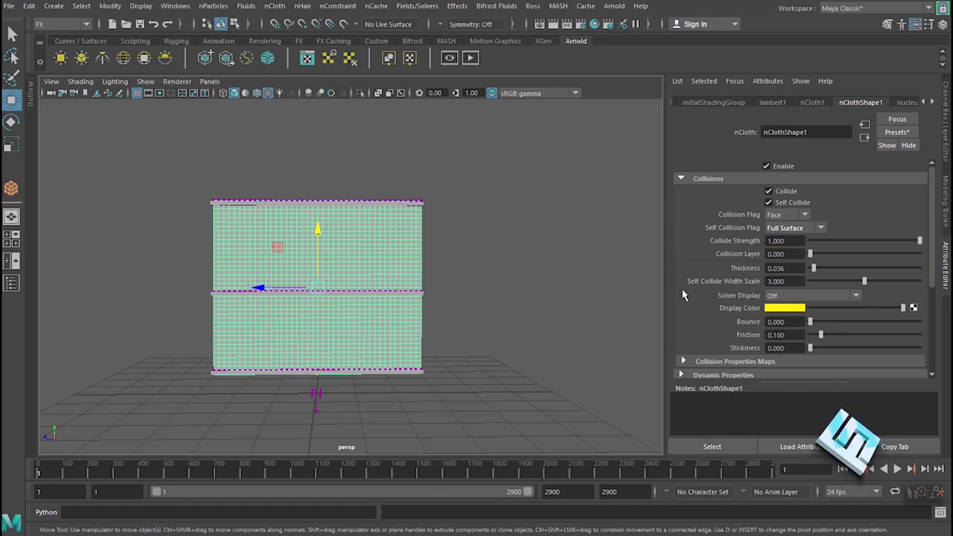
click(786, 282)
key(BackSpace)
key(BackSpace)
key(BackSpace)
key(BackSpace)
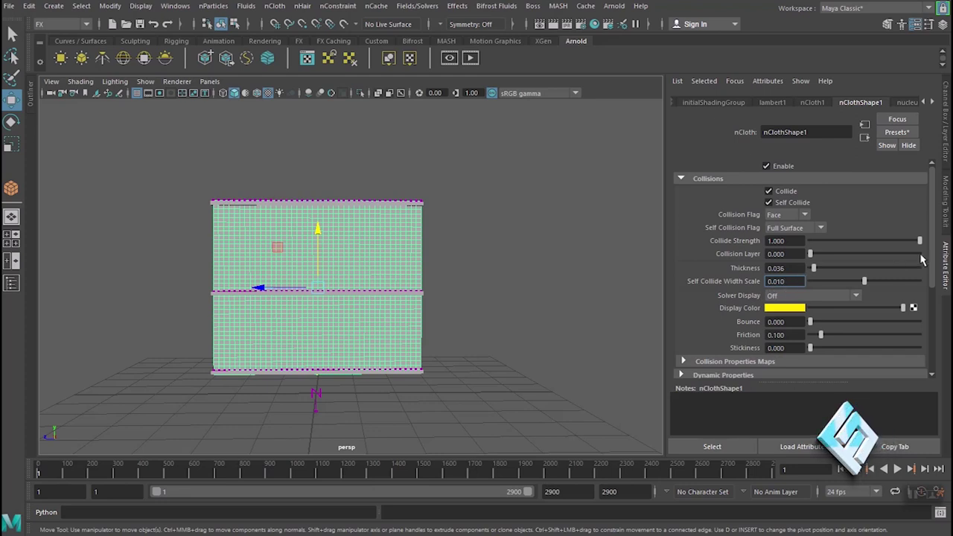
Scroll down and expand the nClothShape1 Dynamic Properties section.
scroll(934, 271, down, 1)
scroll(935, 271, down, 2)
scroll(935, 298, down, 2)
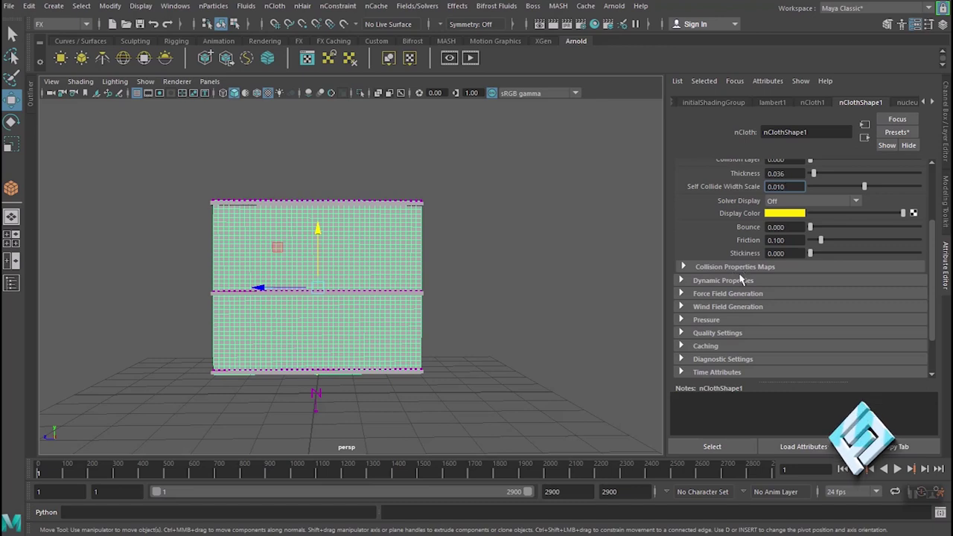
click(717, 282)
scroll(829, 267, down, 2)
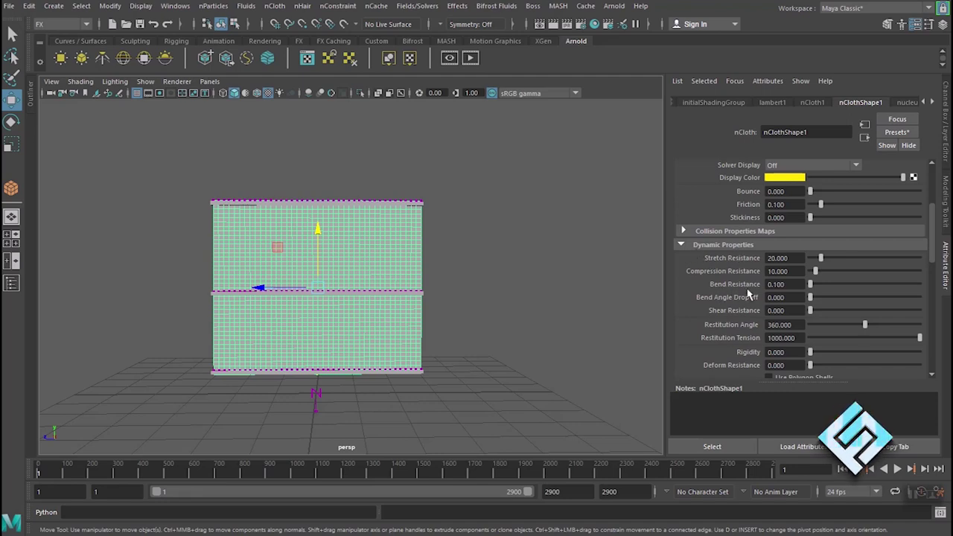
Change the nClothShape1 Bend Resistance from 0.100 to 0.010.
double_click(794, 285)
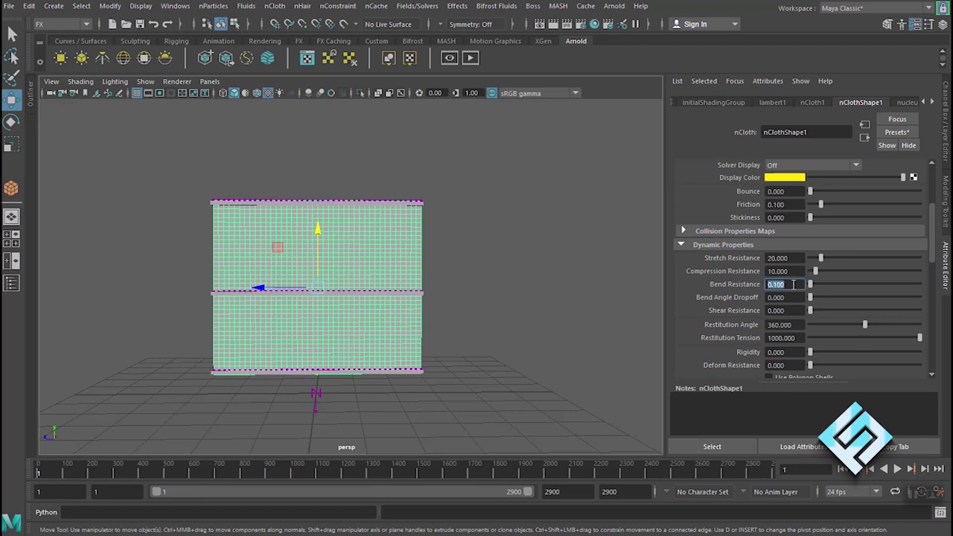
key(BackSpace)
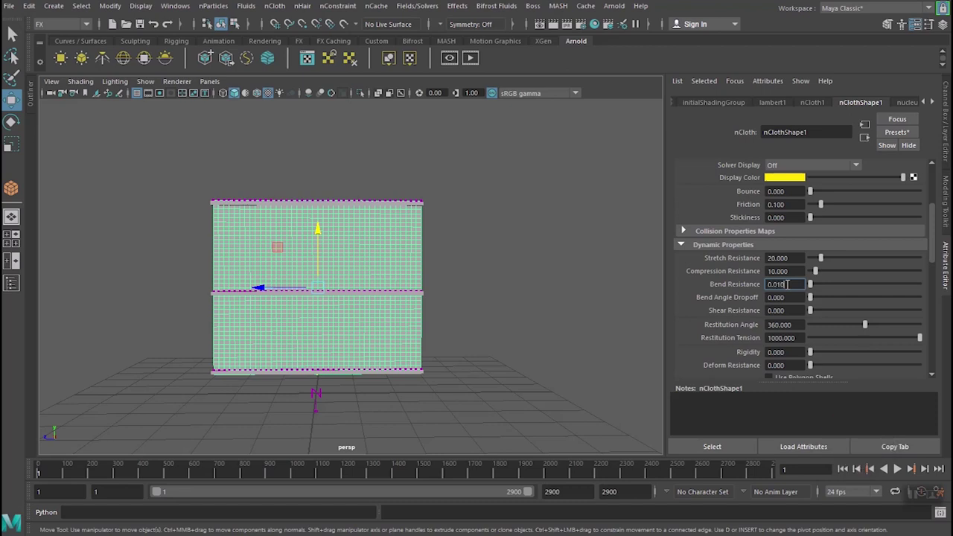
scroll(755, 245, up, 1)
scroll(752, 215, up, 1)
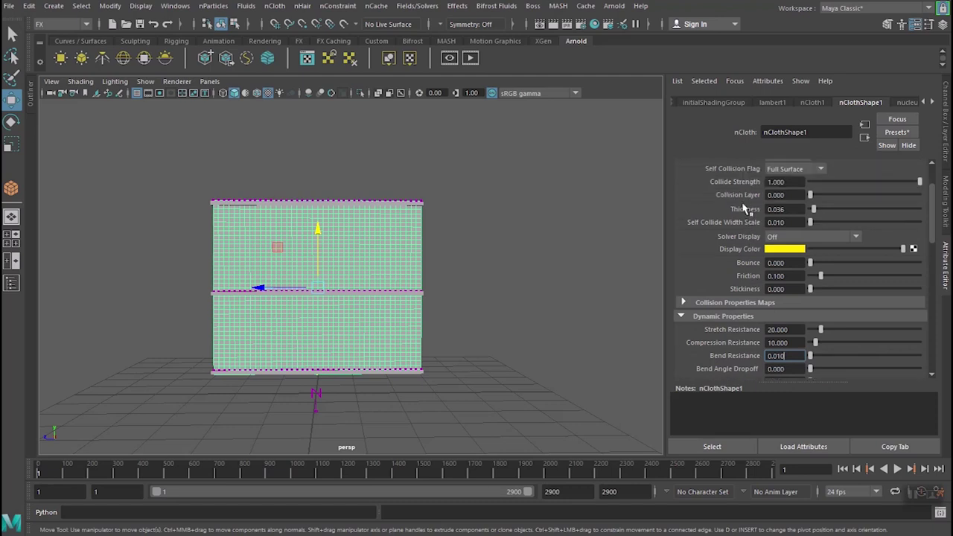
scroll(742, 209, up, 2)
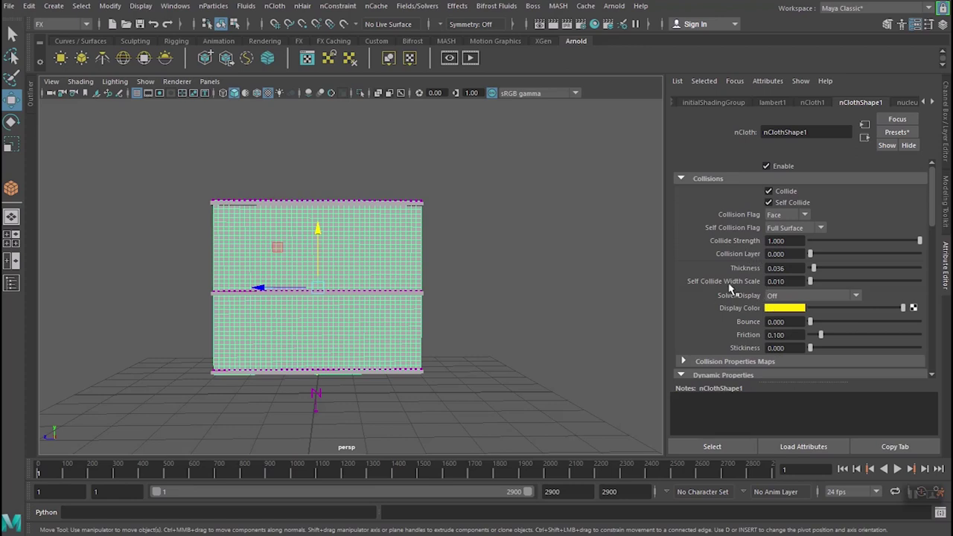
scroll(774, 278, down, 3)
scroll(759, 268, down, 2)
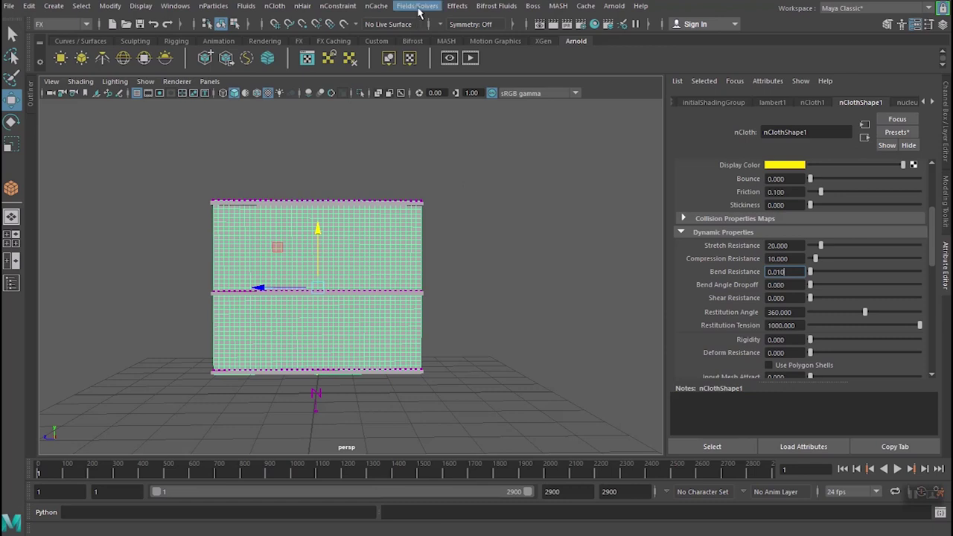
click(419, 10)
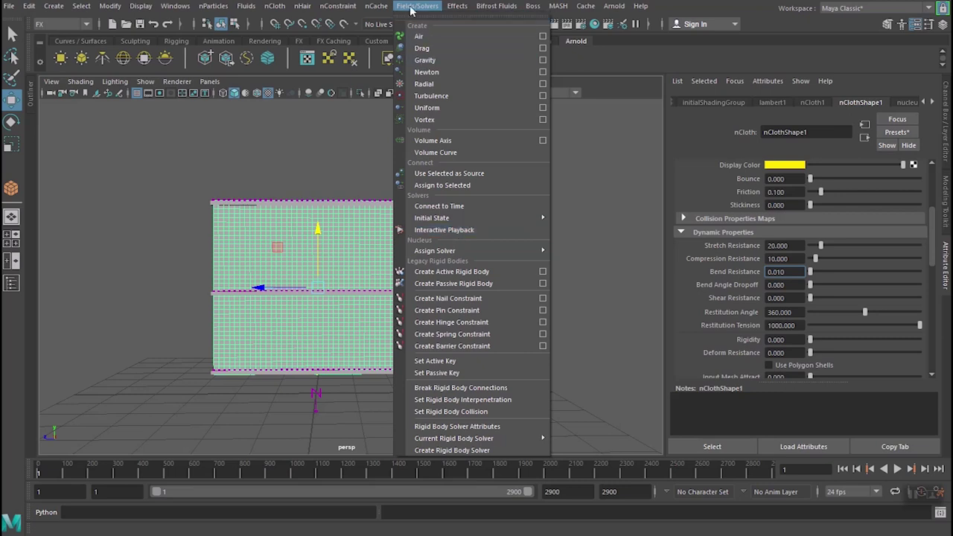
Start Interactive Playback from Fields/Solvers so the nCloth curtain simulates live.
click(481, 230)
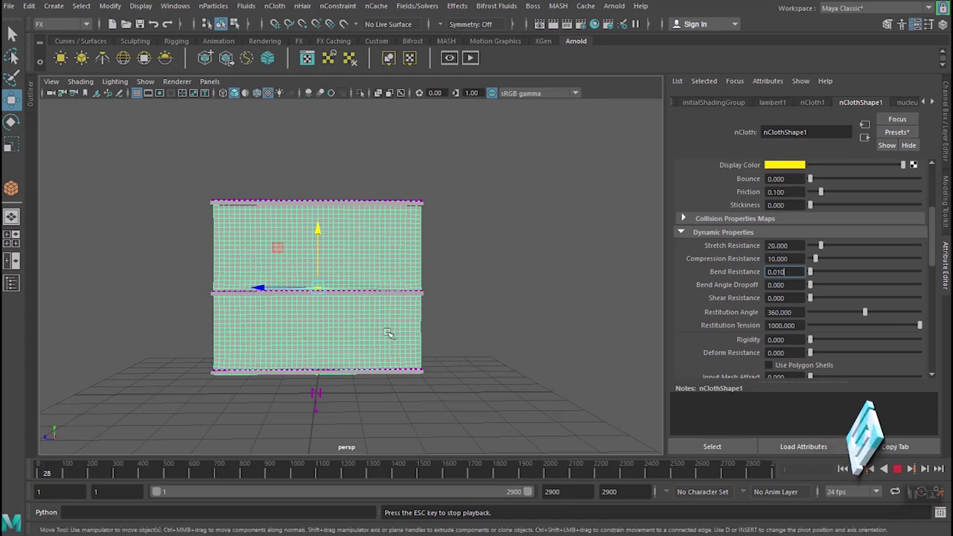
Scale the top bar narrower along X during playback, bunching the curtain's top edge into folds.
scroll(376, 340, up, 2)
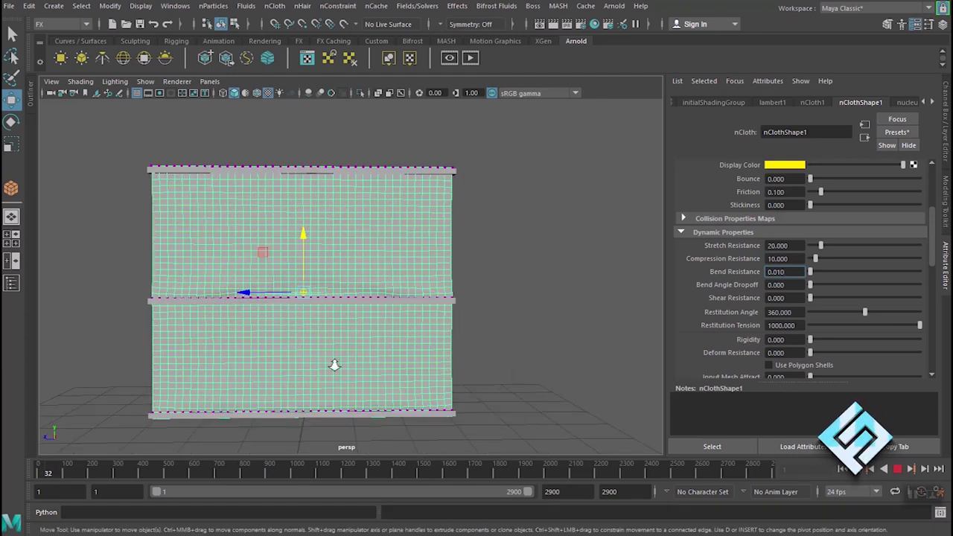
scroll(395, 350, up, 2)
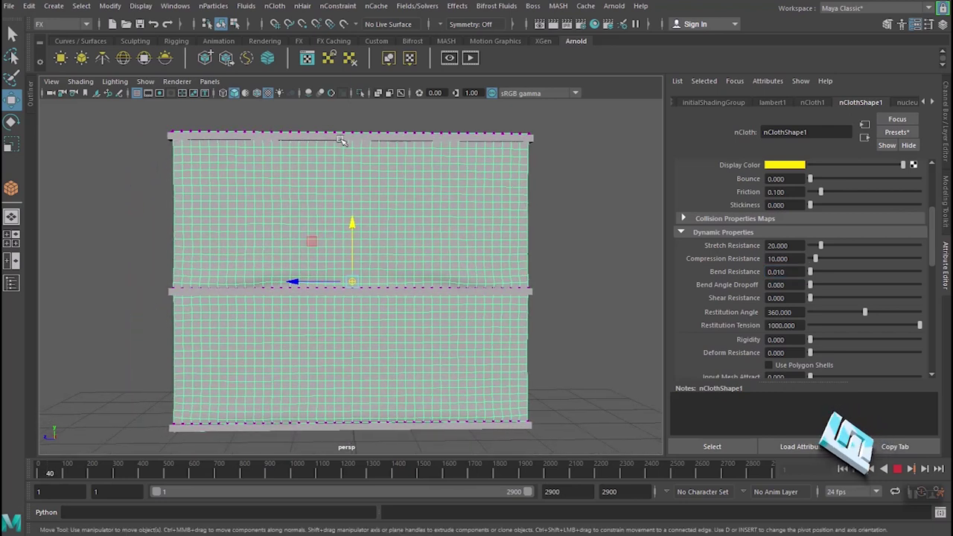
click(341, 140)
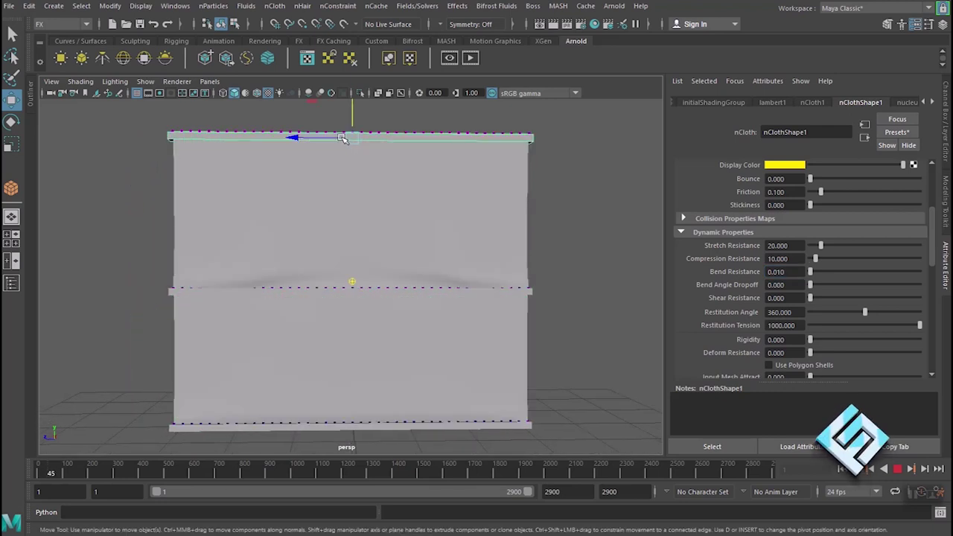
key(r)
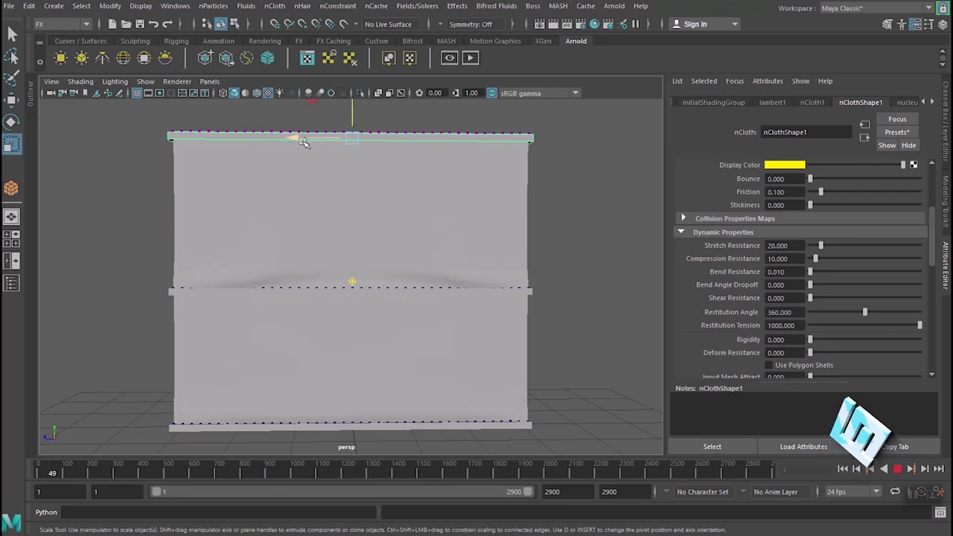
drag(301, 142, 317, 144)
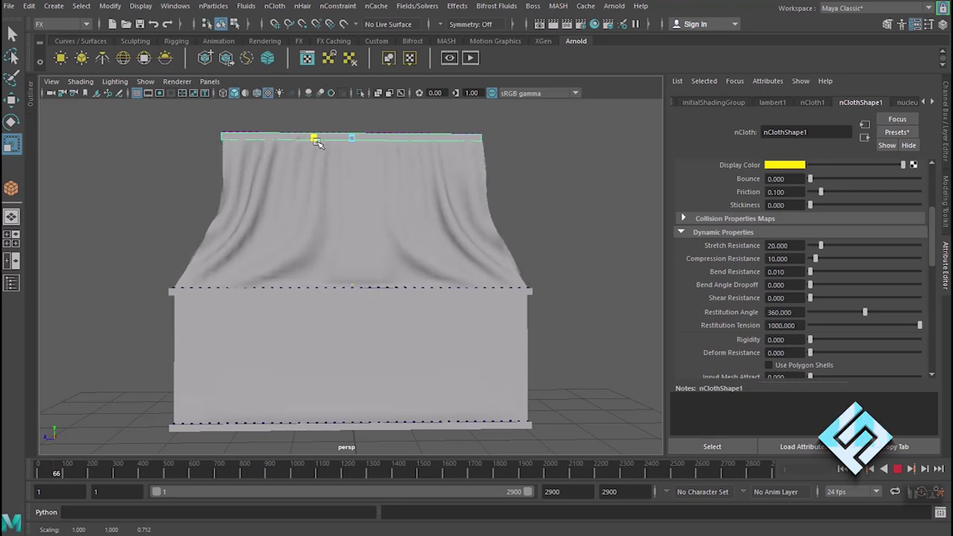
drag(315, 141, 319, 142)
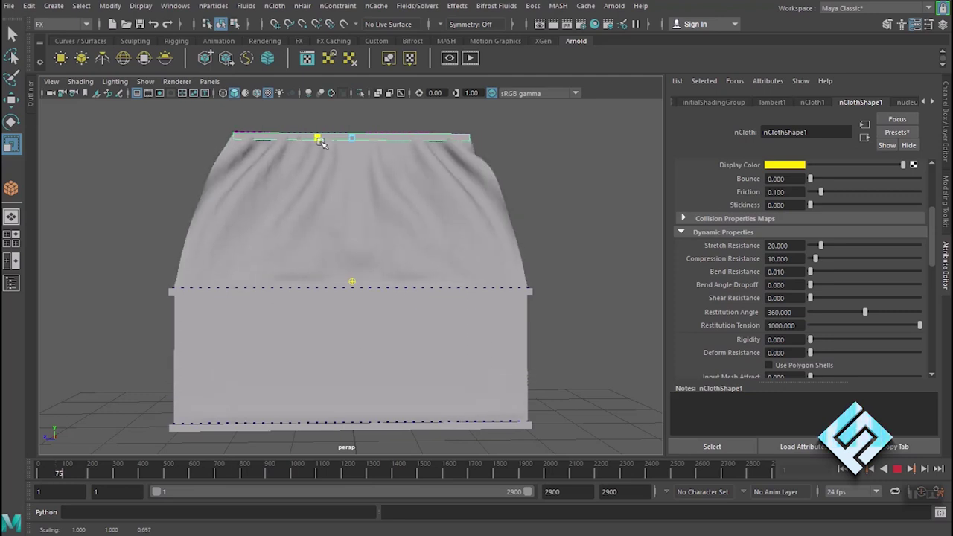
drag(320, 142, 326, 144)
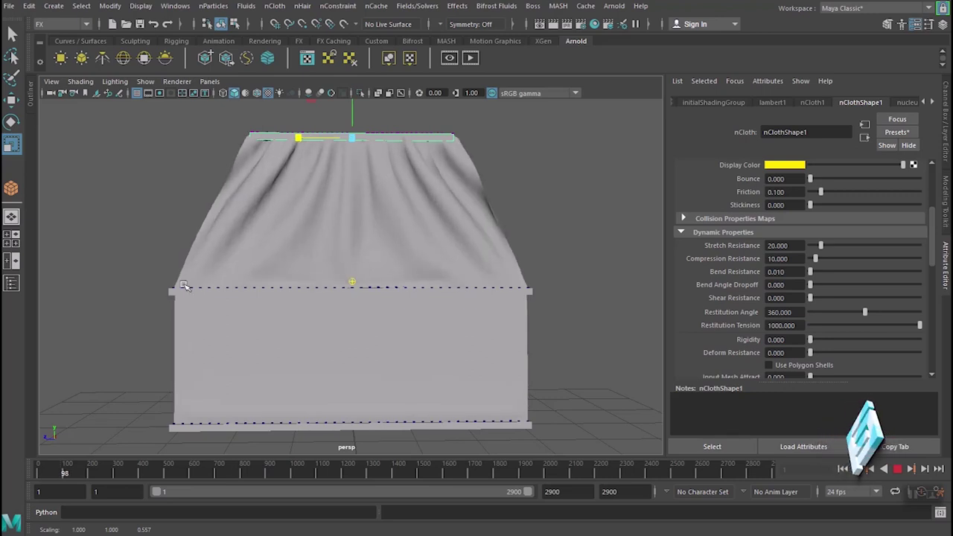
Scale the middle bar and then the bottom bar slightly narrower along X.
double_click(230, 292)
drag(305, 294, 312, 295)
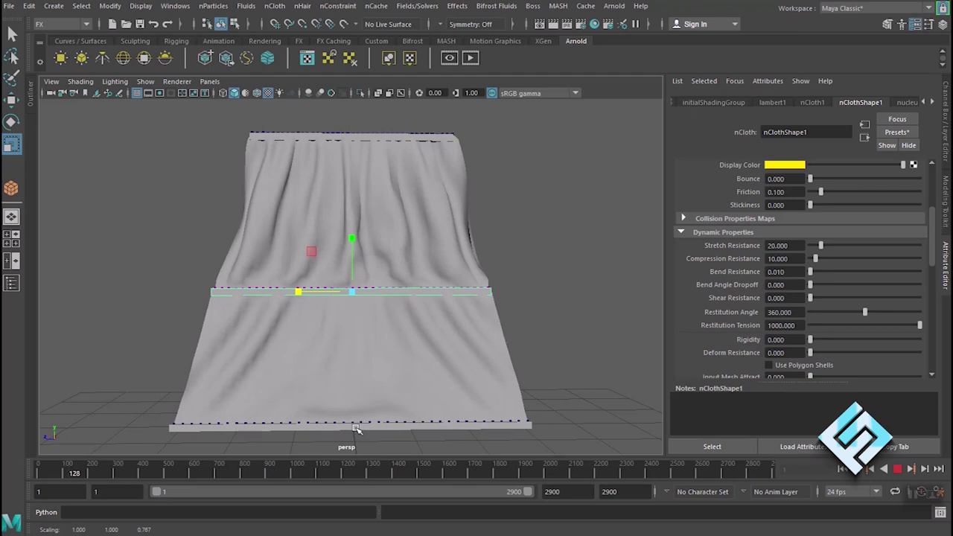
double_click(329, 429)
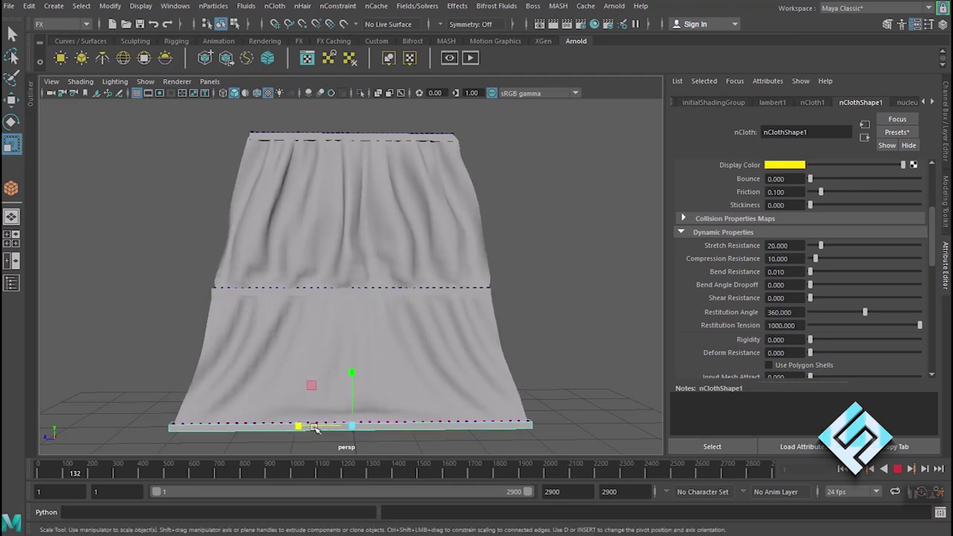
drag(314, 428, 311, 431)
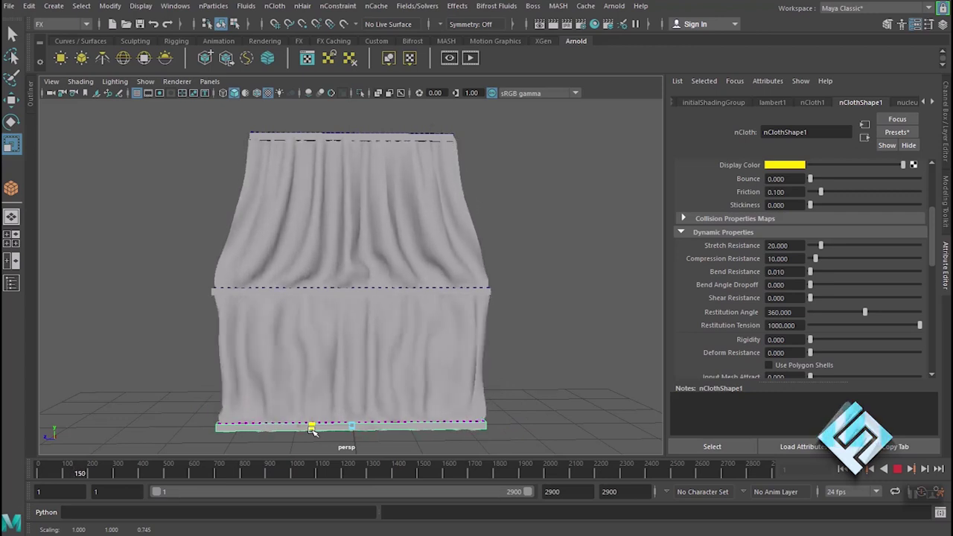
double_click(346, 289)
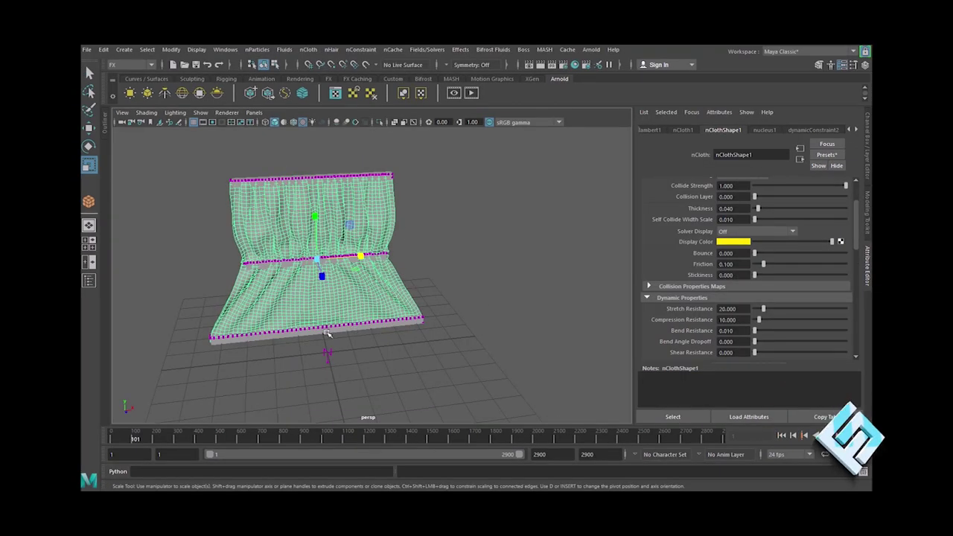
double_click(327, 335)
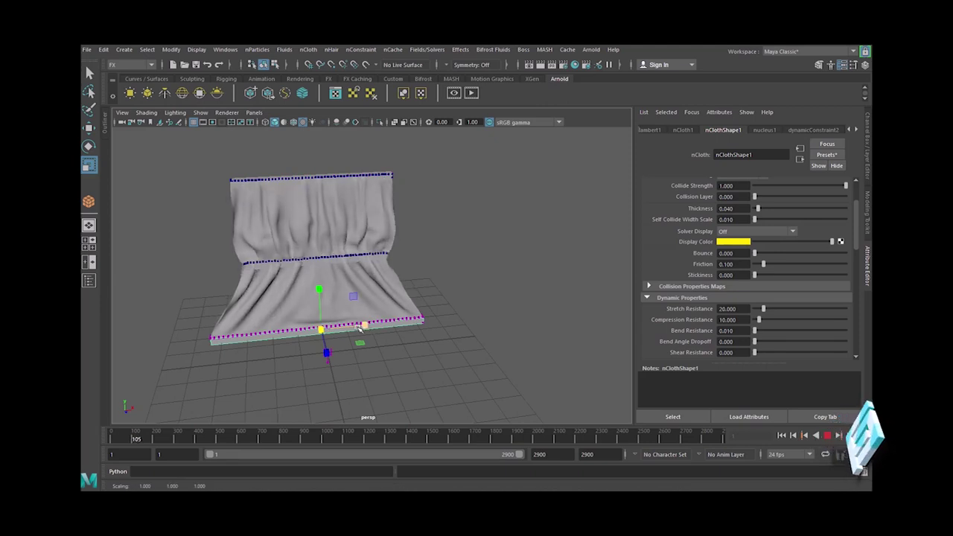
Narrow the bottom bar further along X, turn to a front view, and select the curtain cloth.
drag(361, 326, 354, 328)
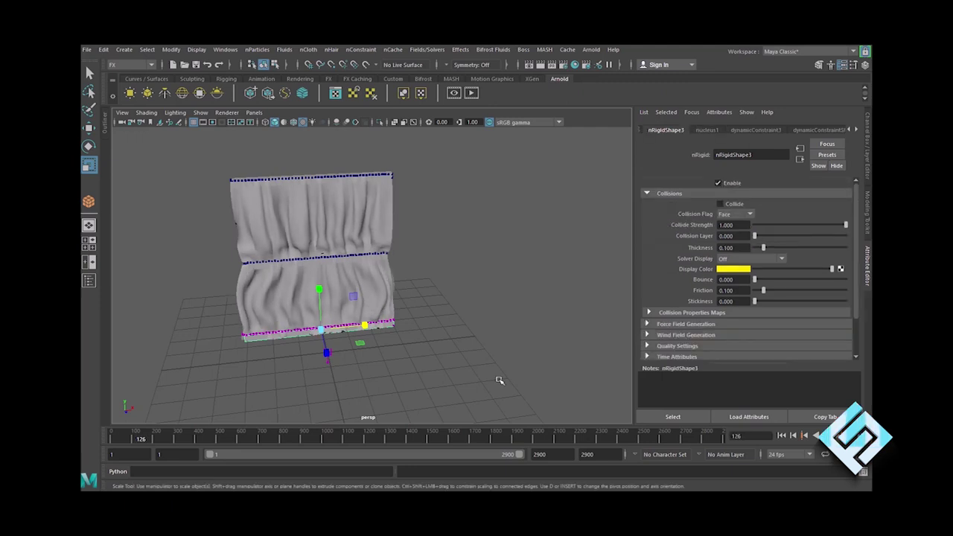
mouse_move(498, 361)
alt+mouse_down()
mouse_move(464, 344)
mouse_move(497, 336)
mouse_move(494, 344)
mouse_move(445, 337)
mouse_move(451, 323)
mouse_move(457, 358)
alt+mouse_up()
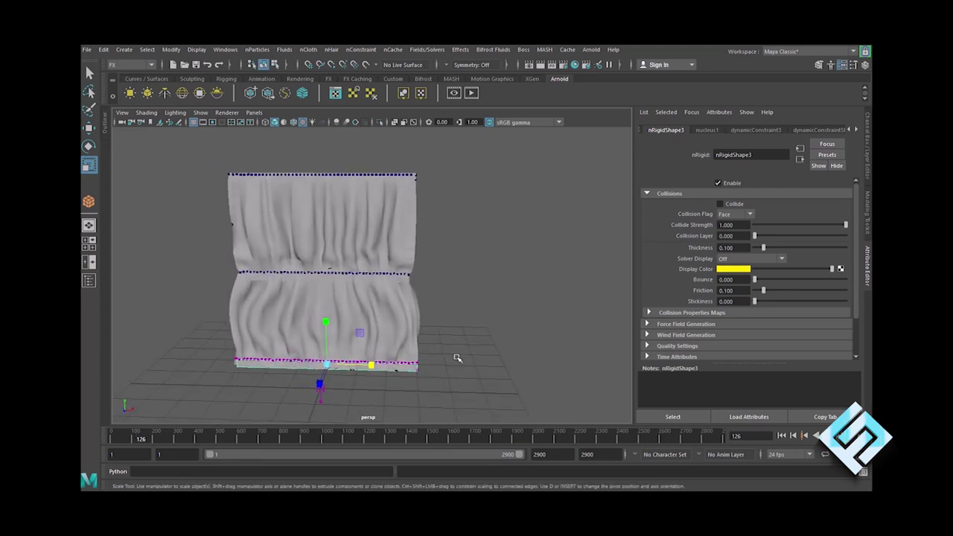
click(337, 240)
click(469, 335)
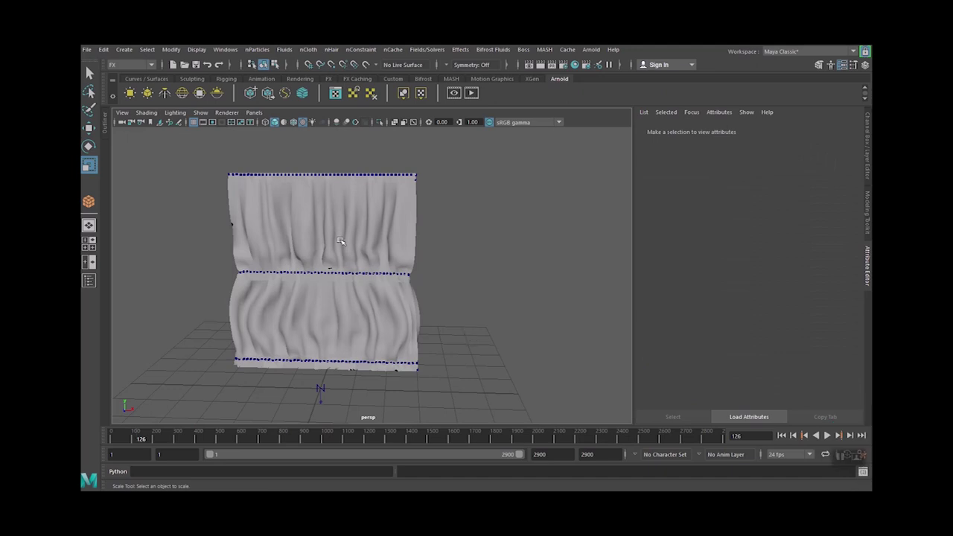
click(339, 241)
right_drag(339, 163, 353, 414)
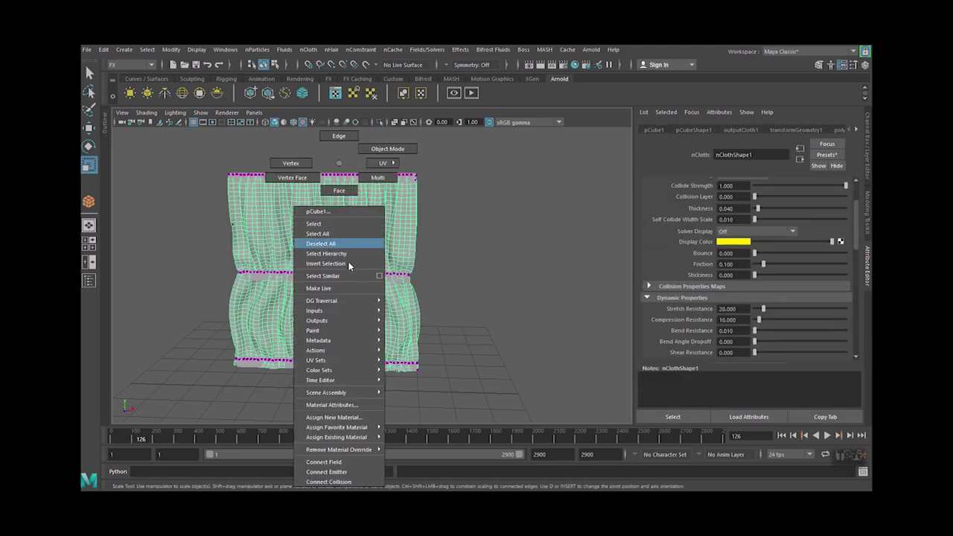
Give the curtain cloth a new Lambert material with a file texture on its colour.
click(353, 418)
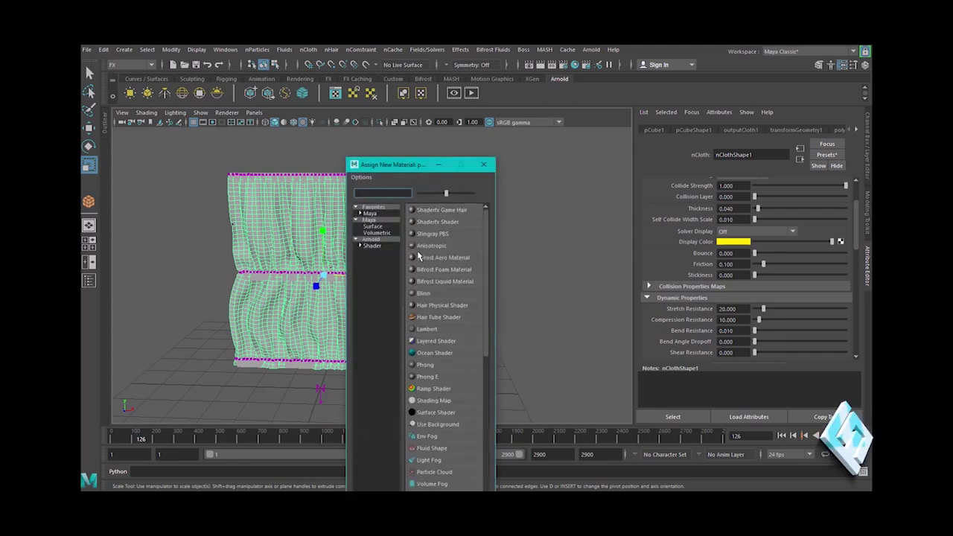
click(433, 331)
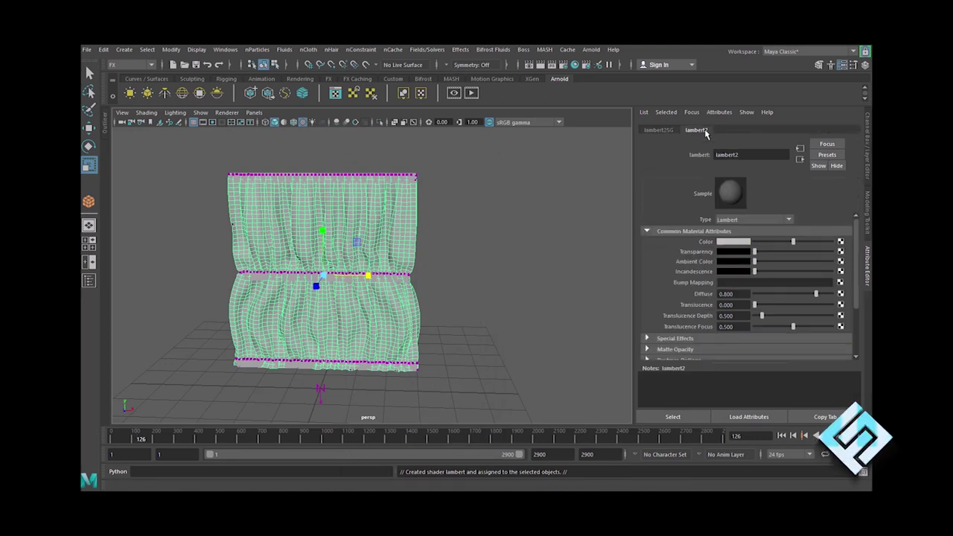
click(841, 242)
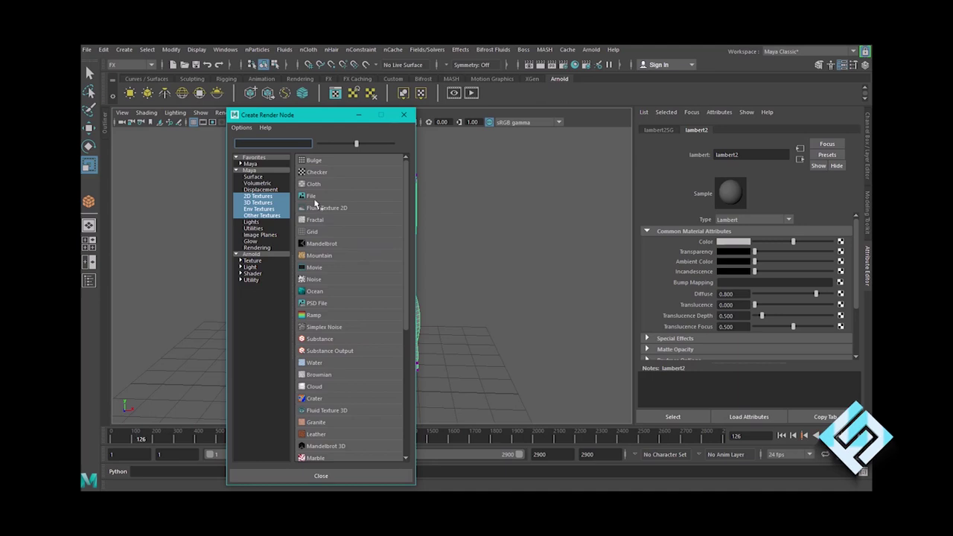
click(312, 196)
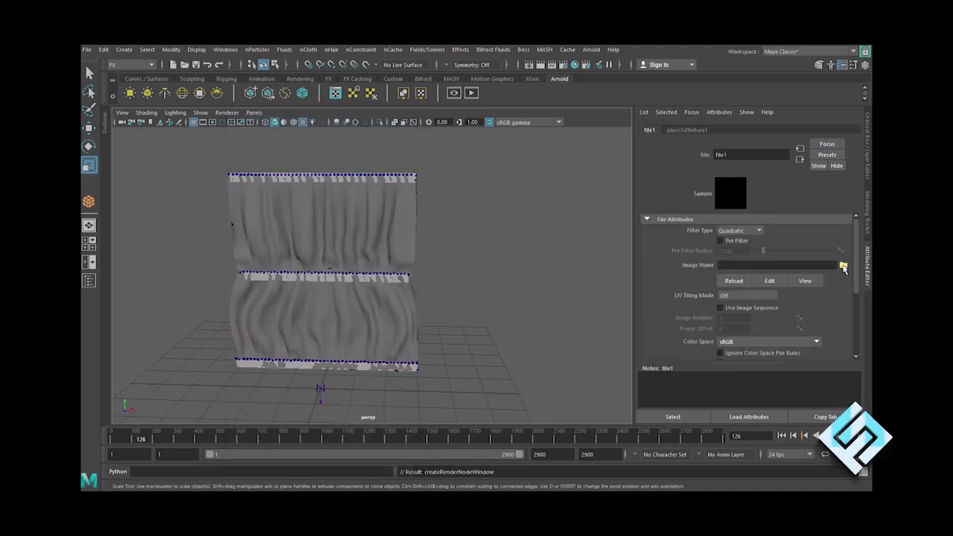
Load the Desktop image rfJTsP.jpg into the file texture and show it in textured display.
click(843, 266)
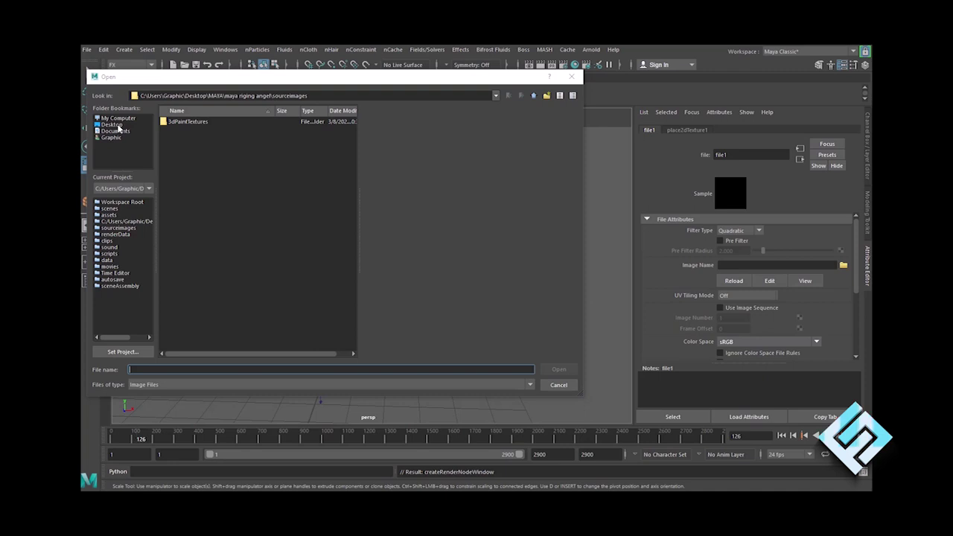
click(115, 125)
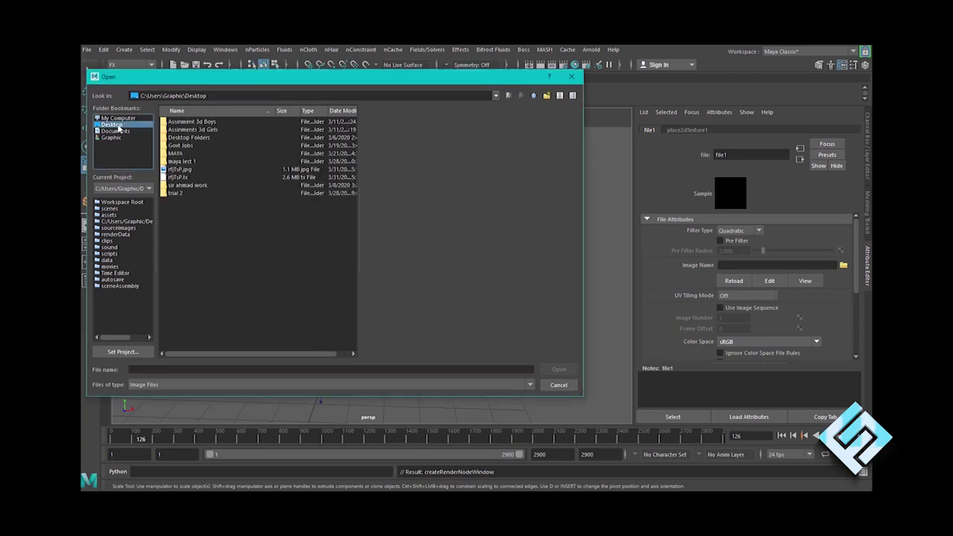
click(183, 169)
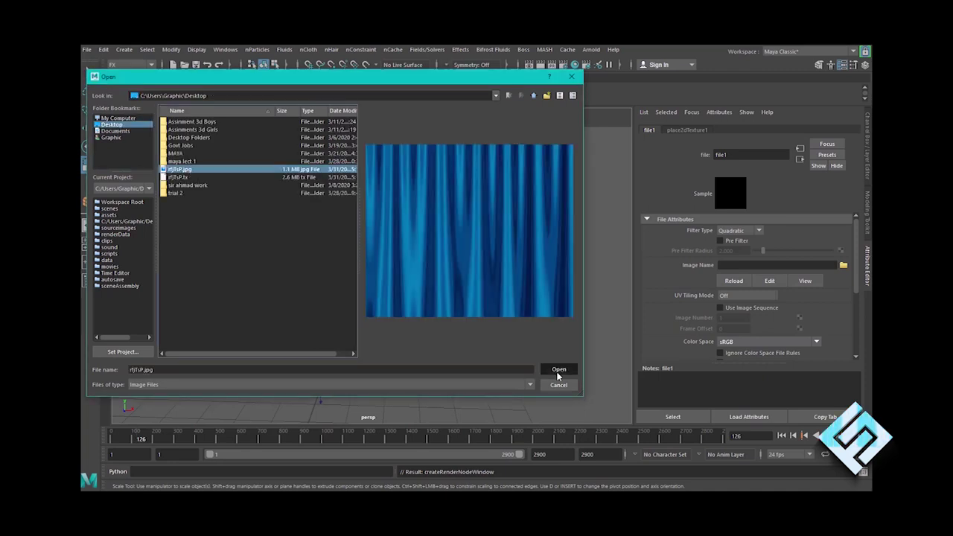
click(558, 369)
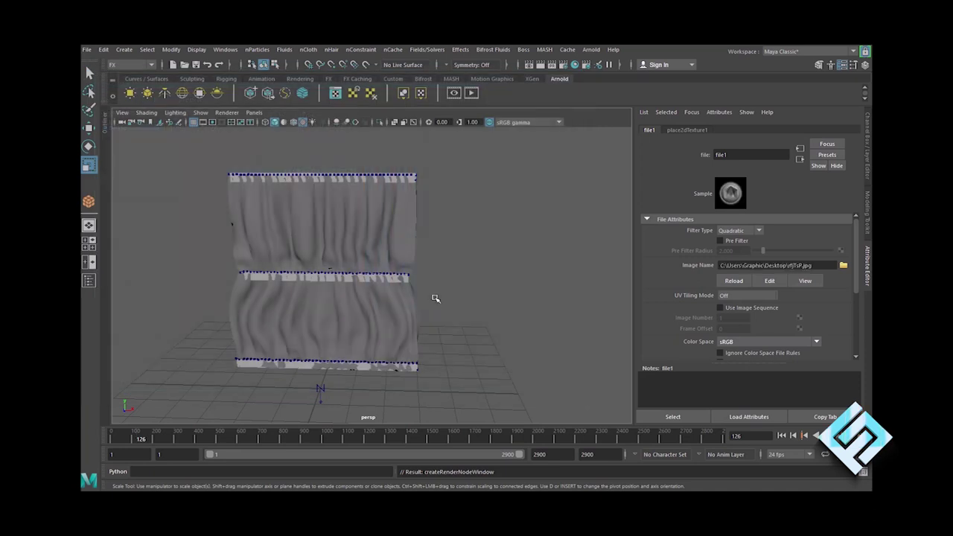
key(6)
alt+drag(405, 392, 416, 346)
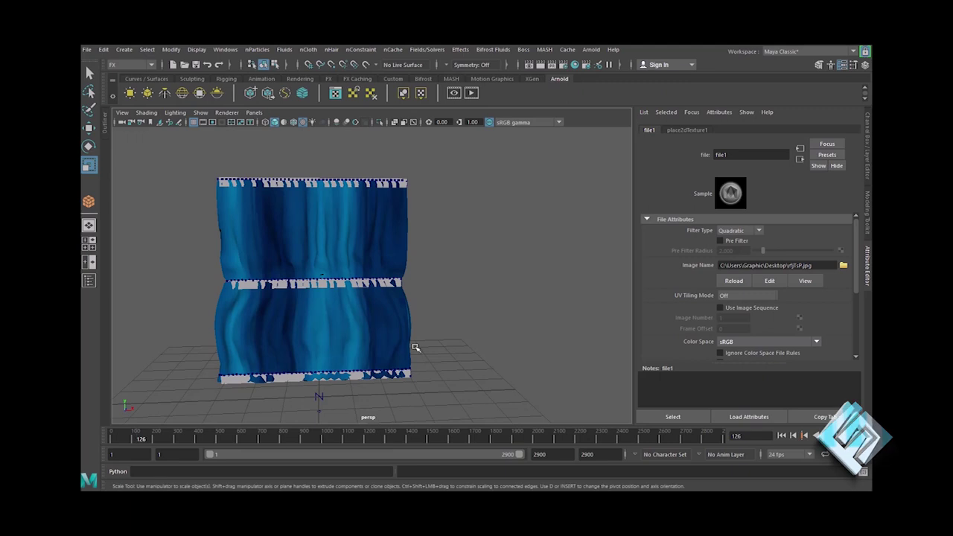
click(295, 288)
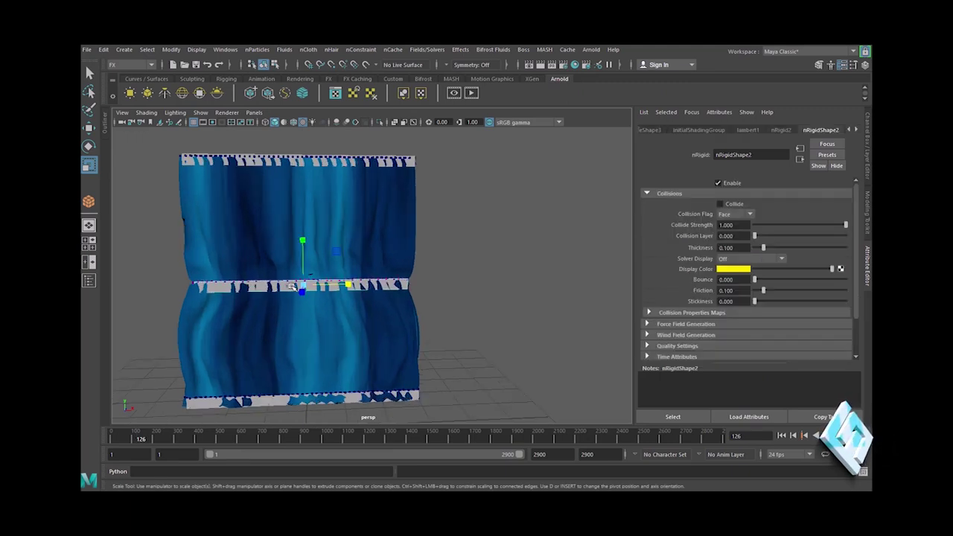
Assign the middle bar a new Lambert material (lambert3) with a Leather colour texture.
right_click(293, 290)
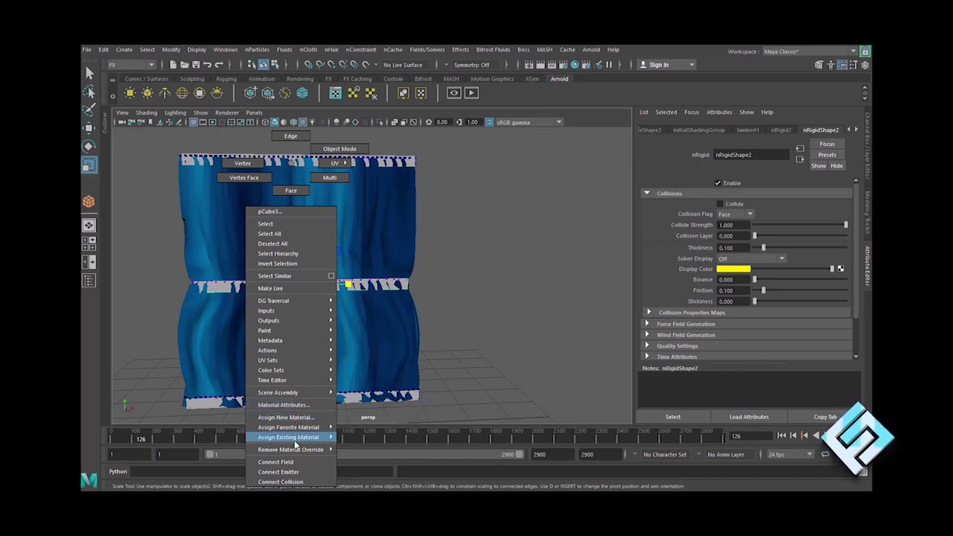
click(287, 417)
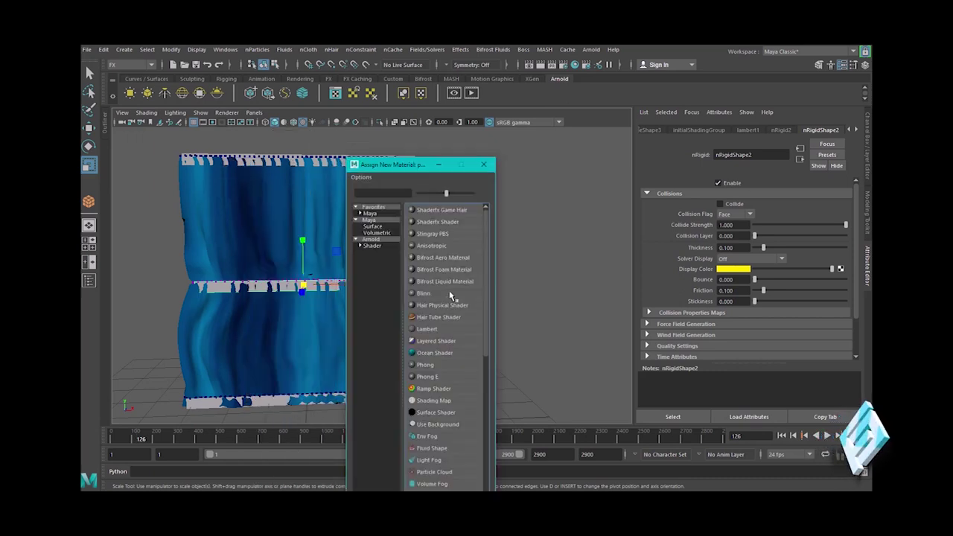
click(439, 329)
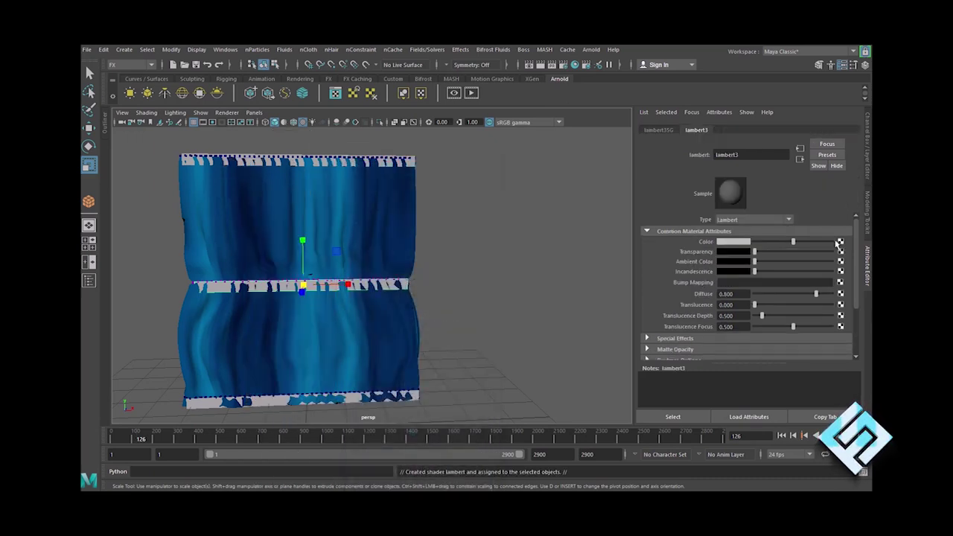
click(841, 243)
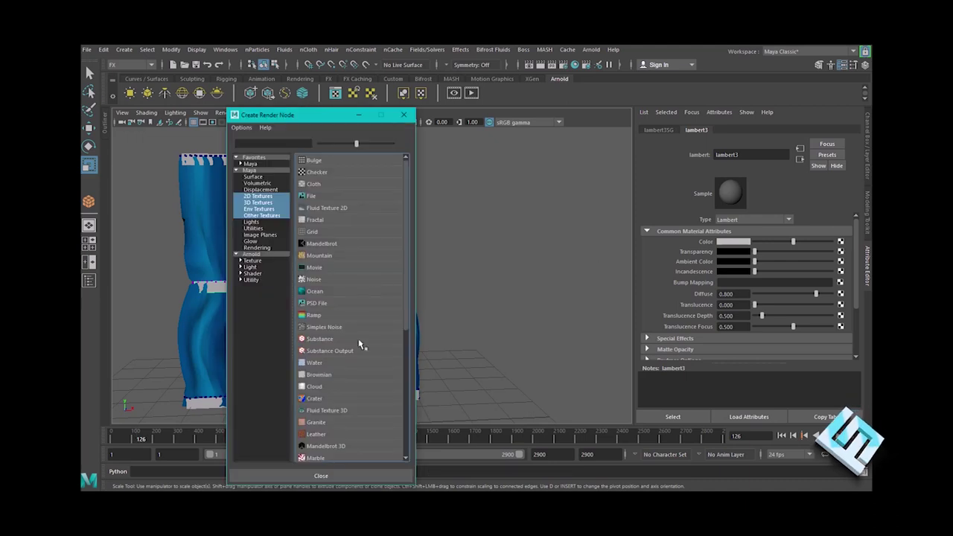
scroll(363, 350, down, 3)
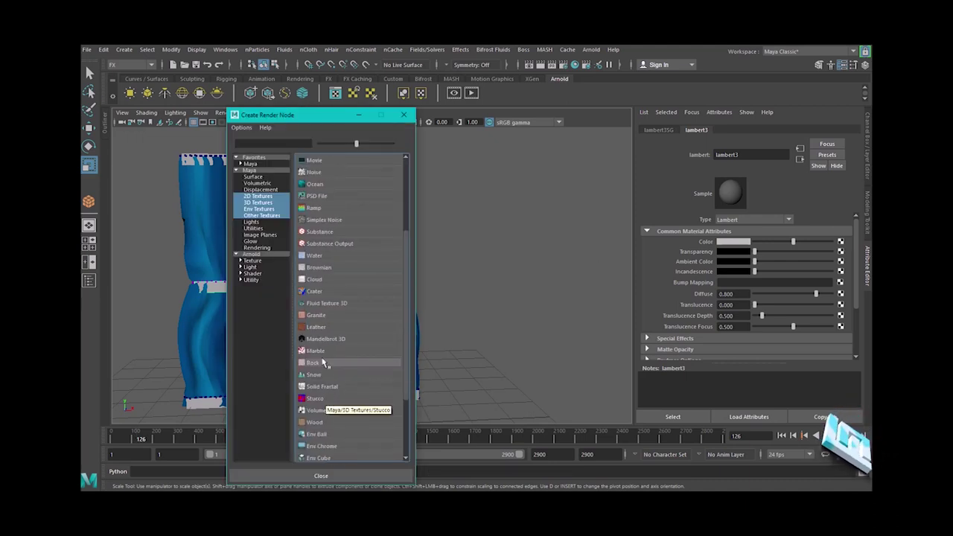
click(328, 327)
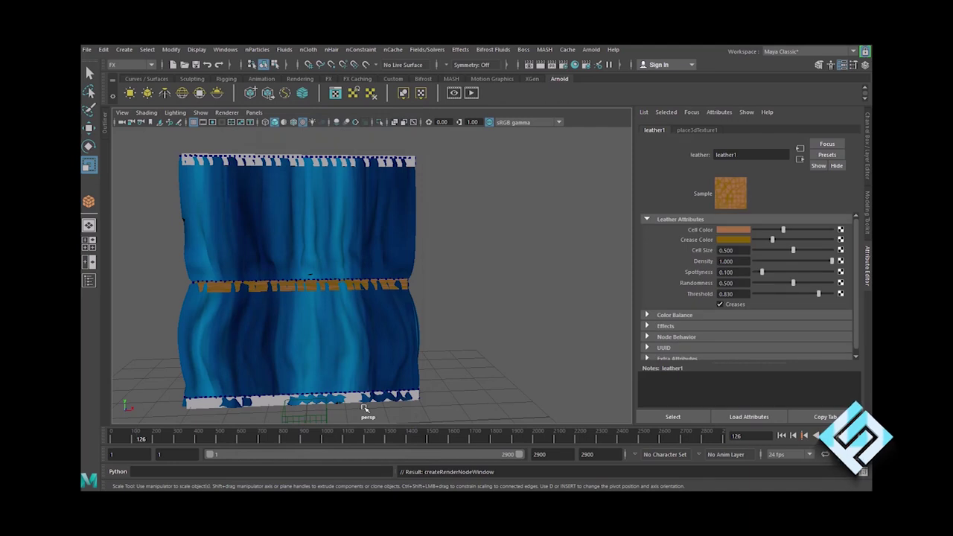
click(356, 403)
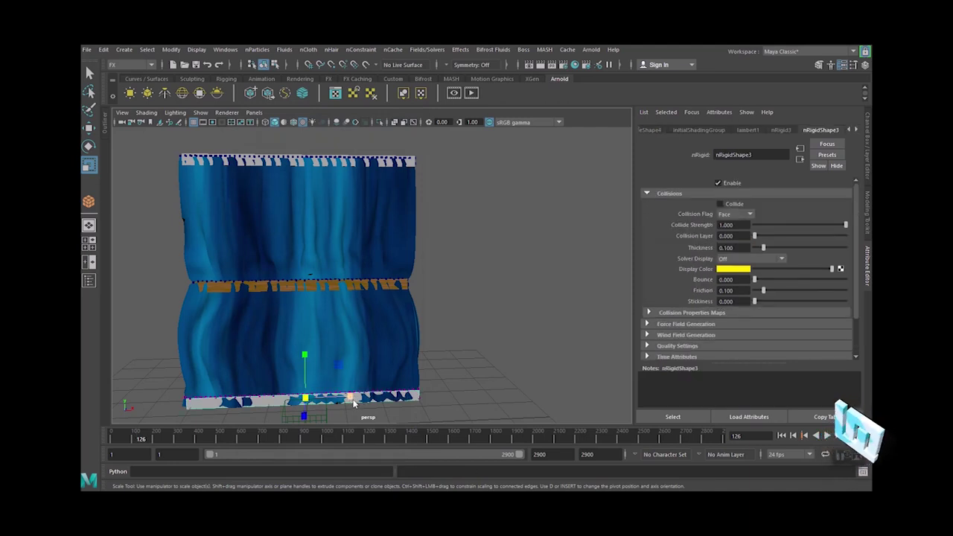
Assign the bottom bar a new Lambert material (lambert4) with a Leather colour texture, then deselect.
right_click(356, 403)
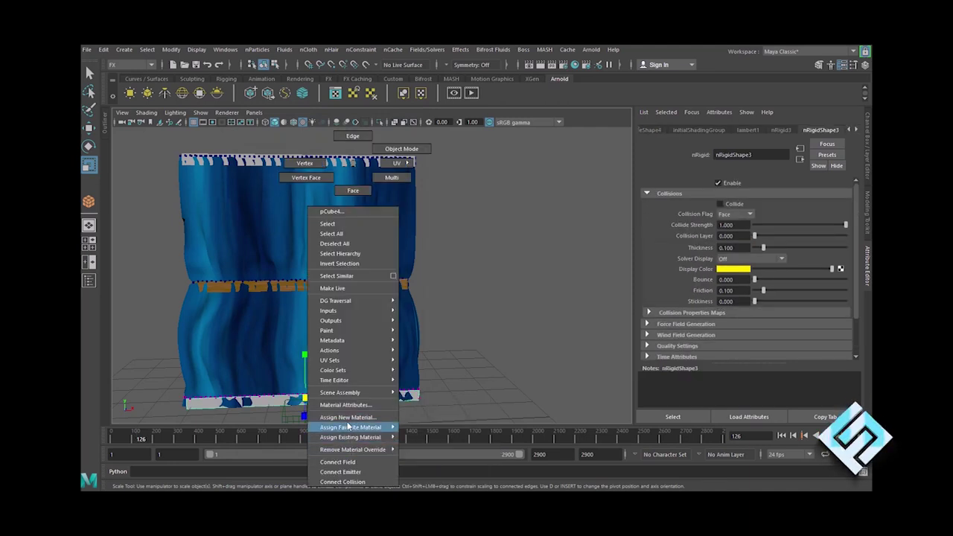
click(348, 418)
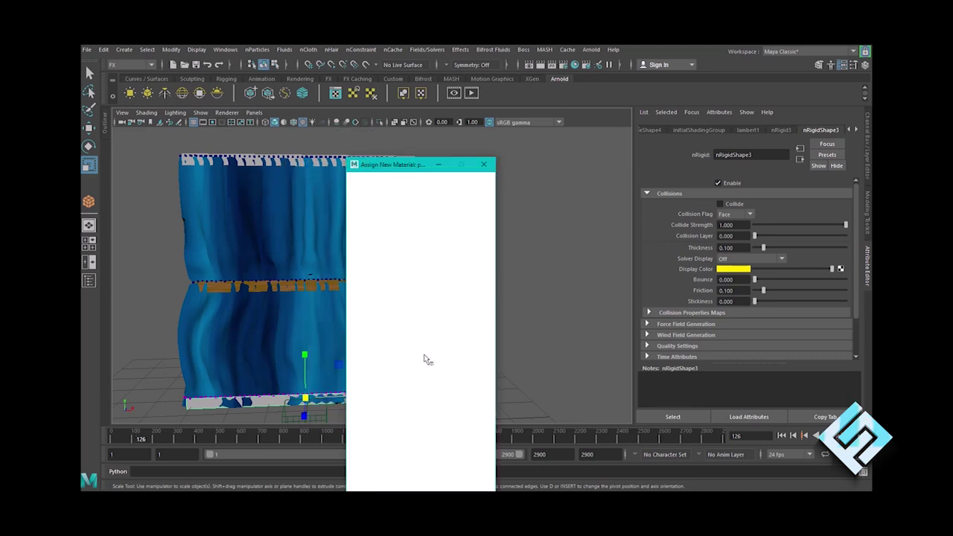
click(427, 330)
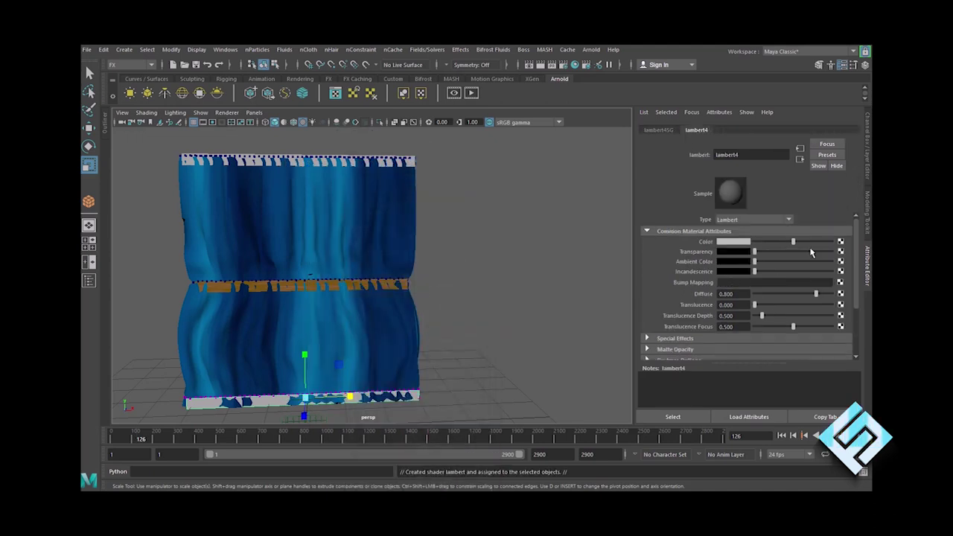
click(840, 243)
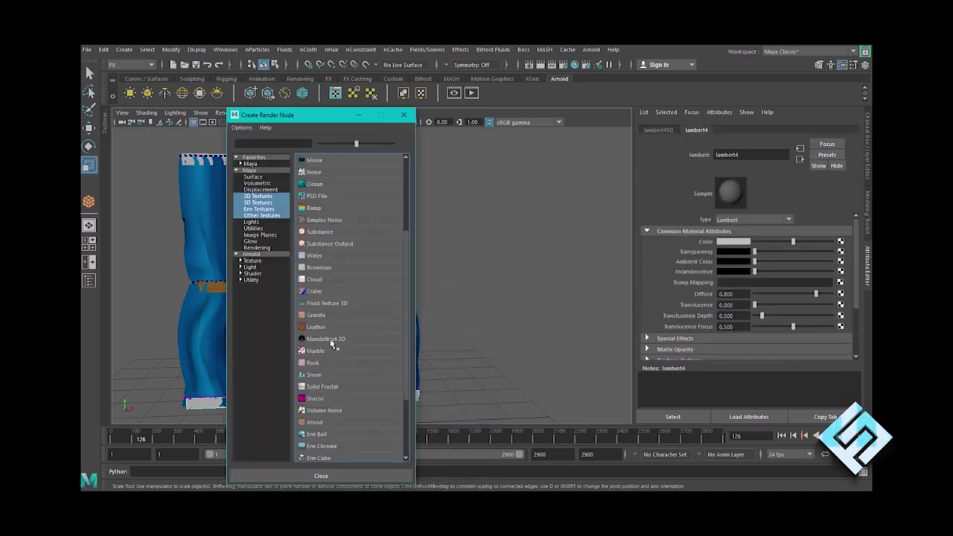
click(316, 326)
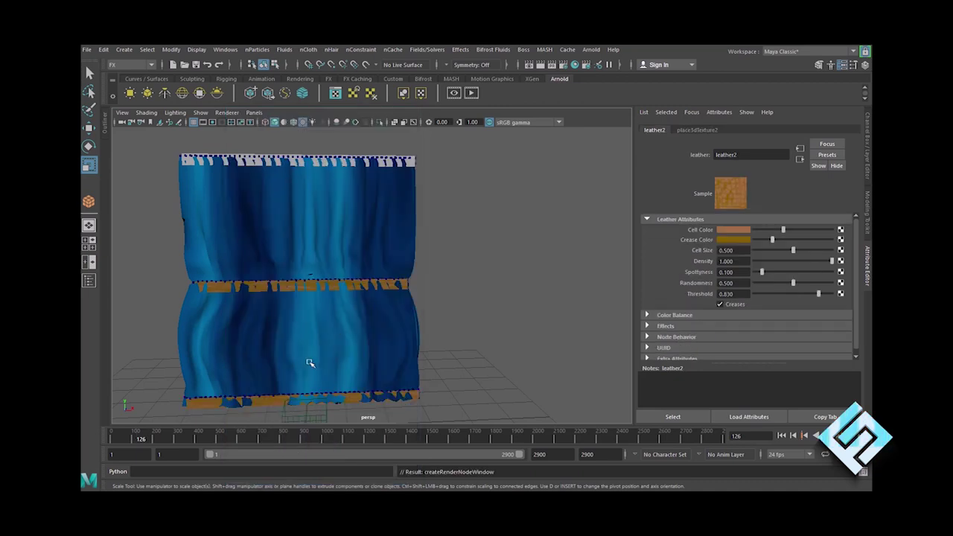
double_click(277, 404)
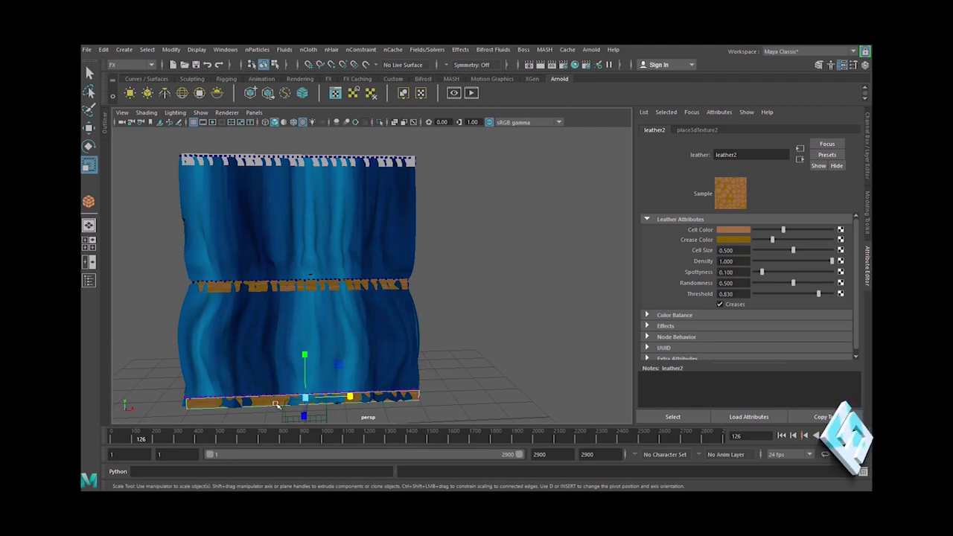
click(275, 404)
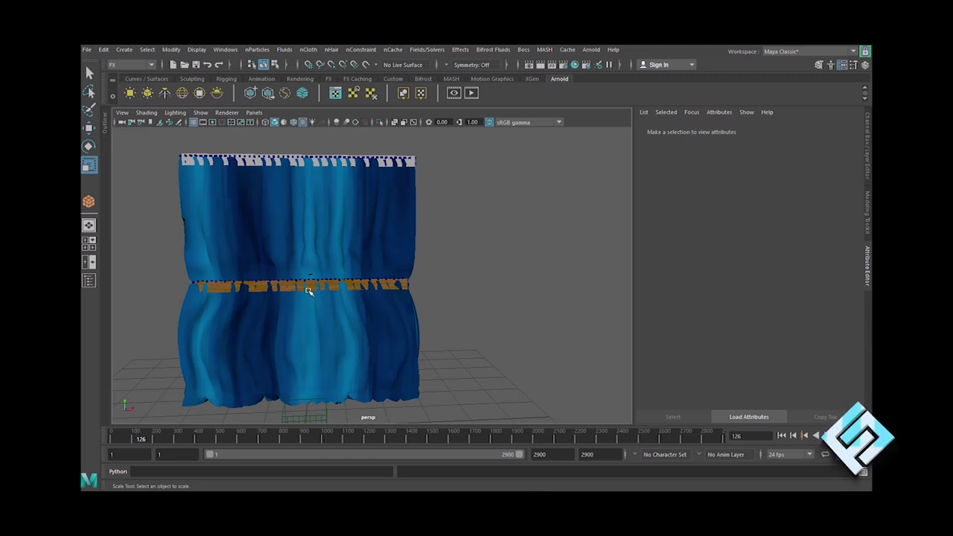
Assign the top rod a new Lambert material (lambert5) with a Leather colour texture.
click(256, 162)
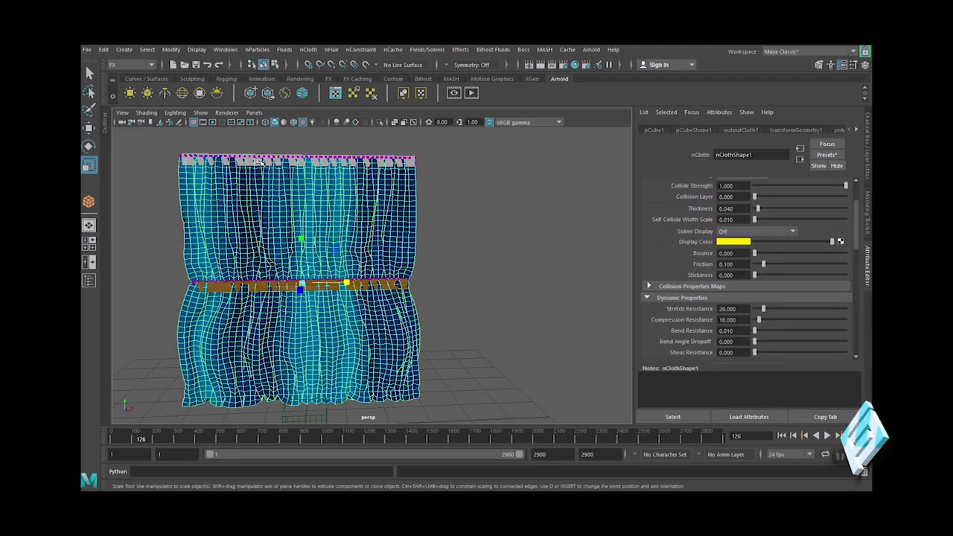
click(410, 163)
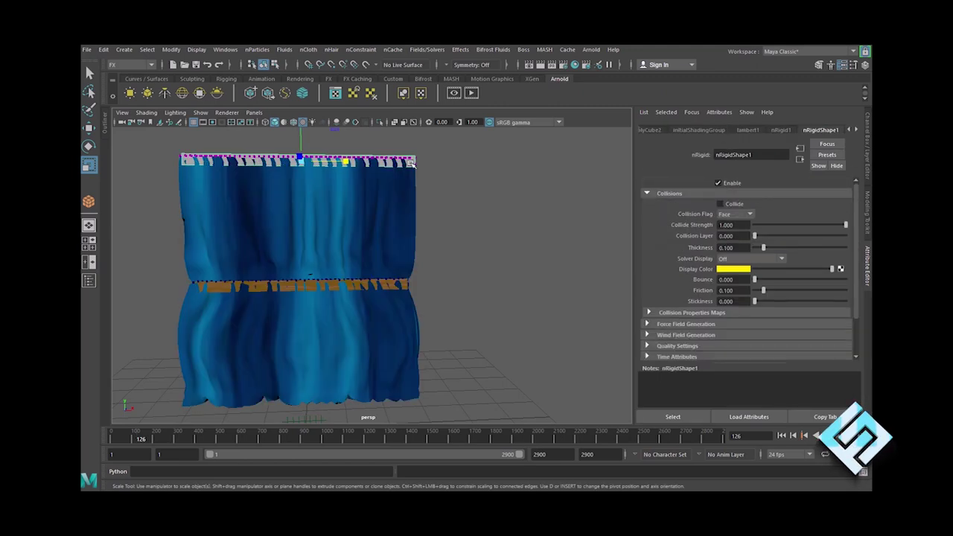
right_drag(410, 165, 419, 421)
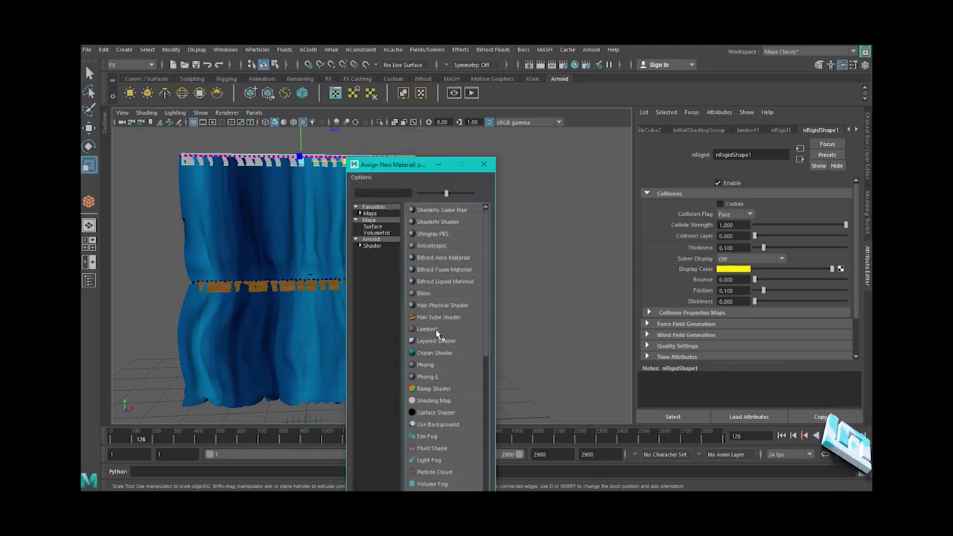
click(431, 329)
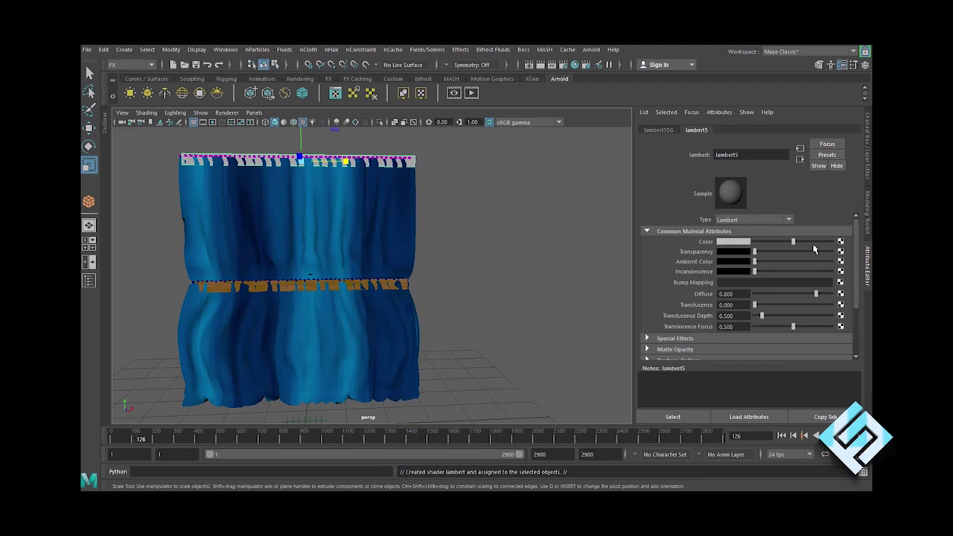
click(841, 243)
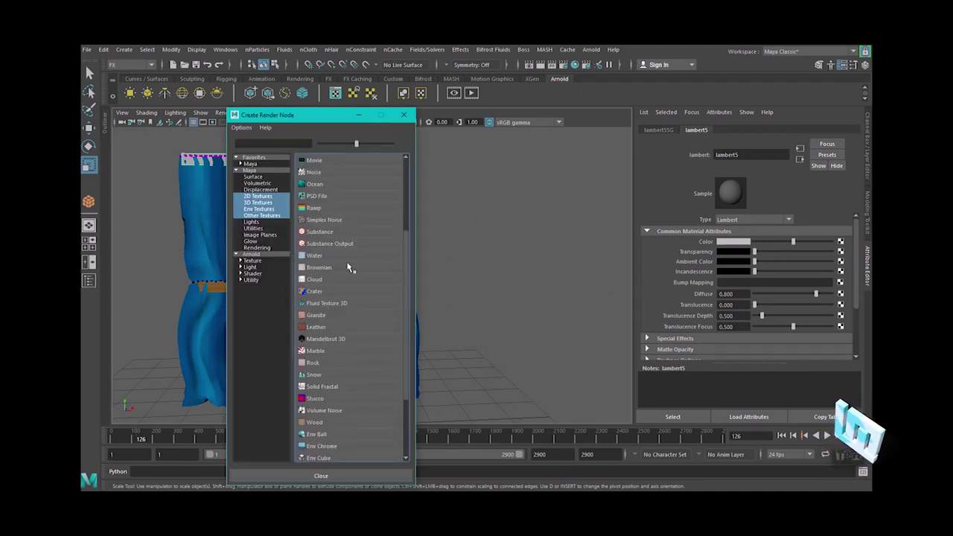
click(315, 326)
mouse_move(300, 366)
alt+mouse_down()
mouse_move(365, 362)
mouse_move(279, 362)
alt+mouse_up()
alt+right_drag(278, 364, 291, 361)
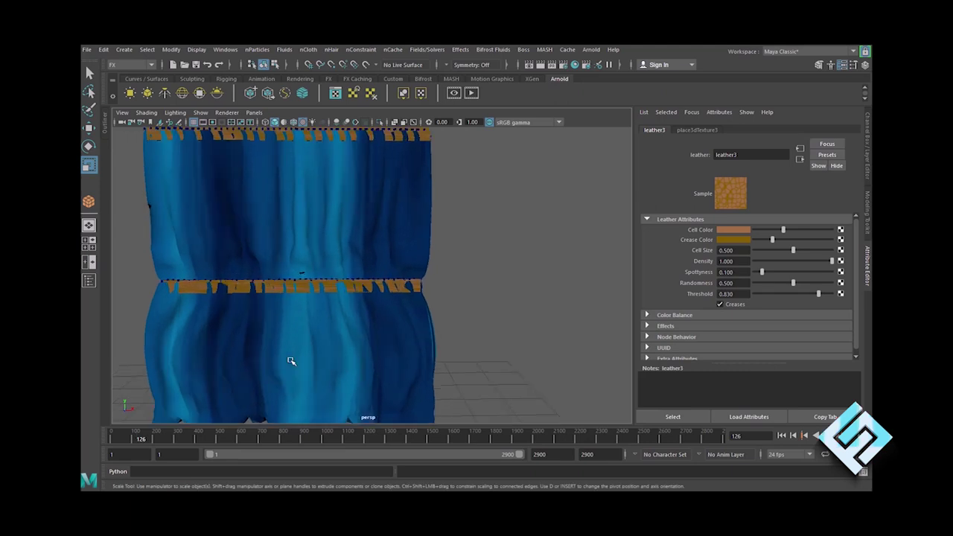
mouse_move(293, 328)
alt+mouse_down()
mouse_move(355, 298)
mouse_move(360, 323)
mouse_move(360, 266)
mouse_move(364, 328)
alt+mouse_up()
scroll(365, 326, down, 5)
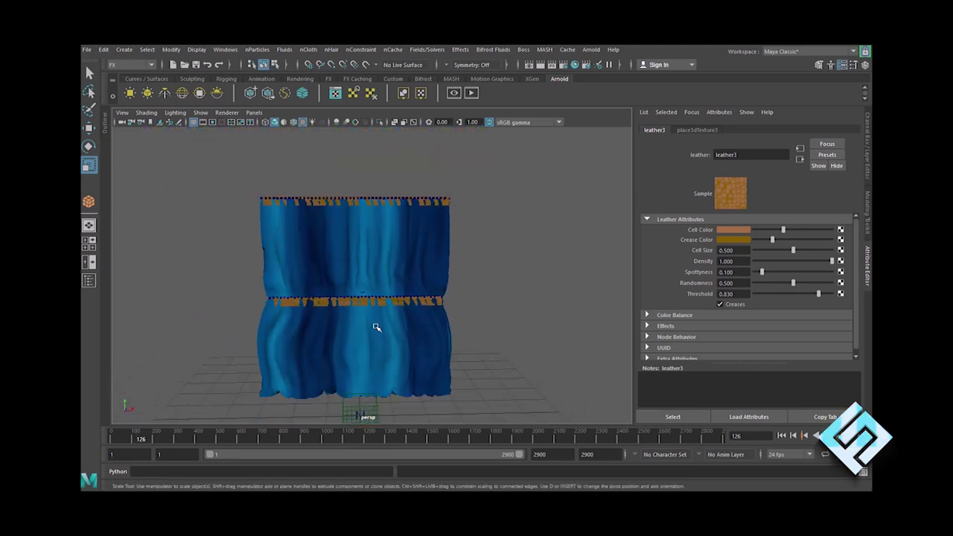
mouse_move(379, 325)
alt+mouse_down()
mouse_move(347, 329)
mouse_move(389, 320)
mouse_move(372, 323)
alt+mouse_up()
click(468, 319)
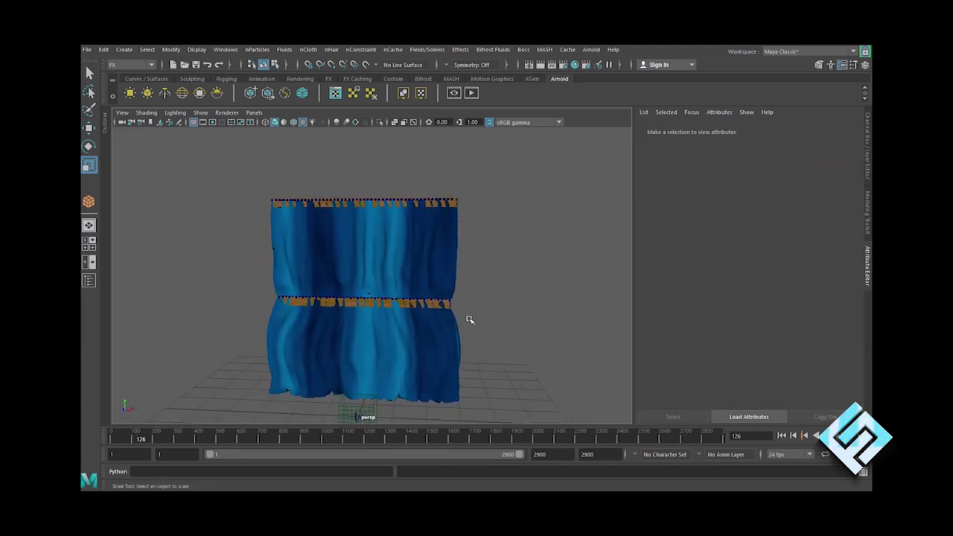